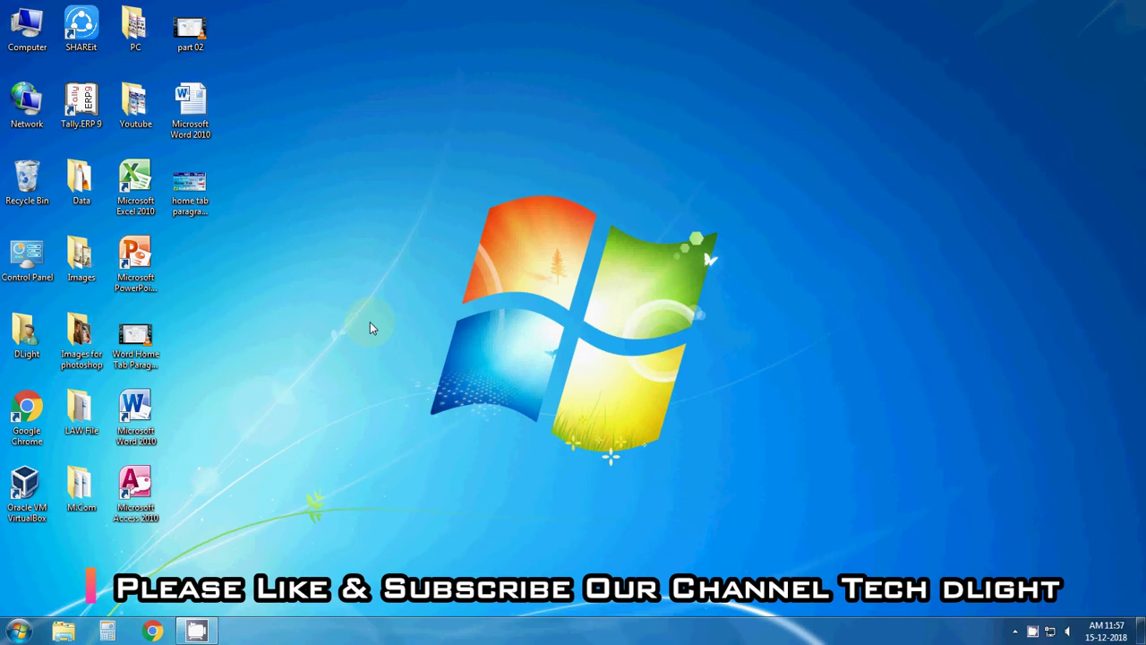
Launch Word 2010 from the desktop shortcut to get a blank Document1
double_click(151, 412)
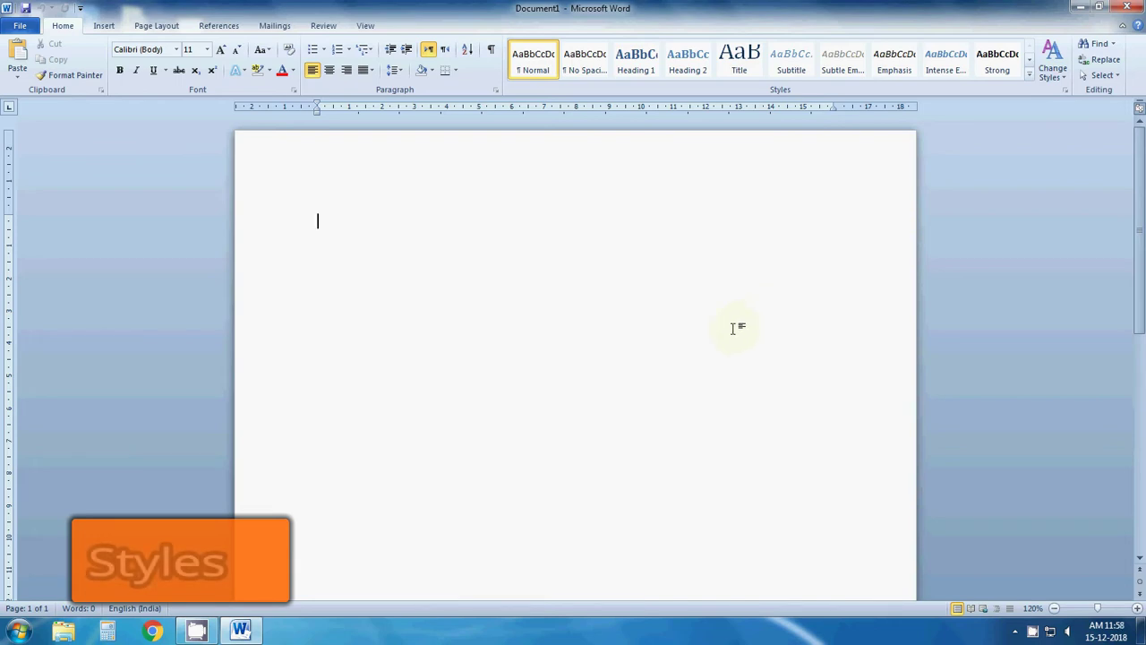
Type 'tech dlight basic computer education' and paste repeated copies of it after itself
type("tech dlight basic computer education")
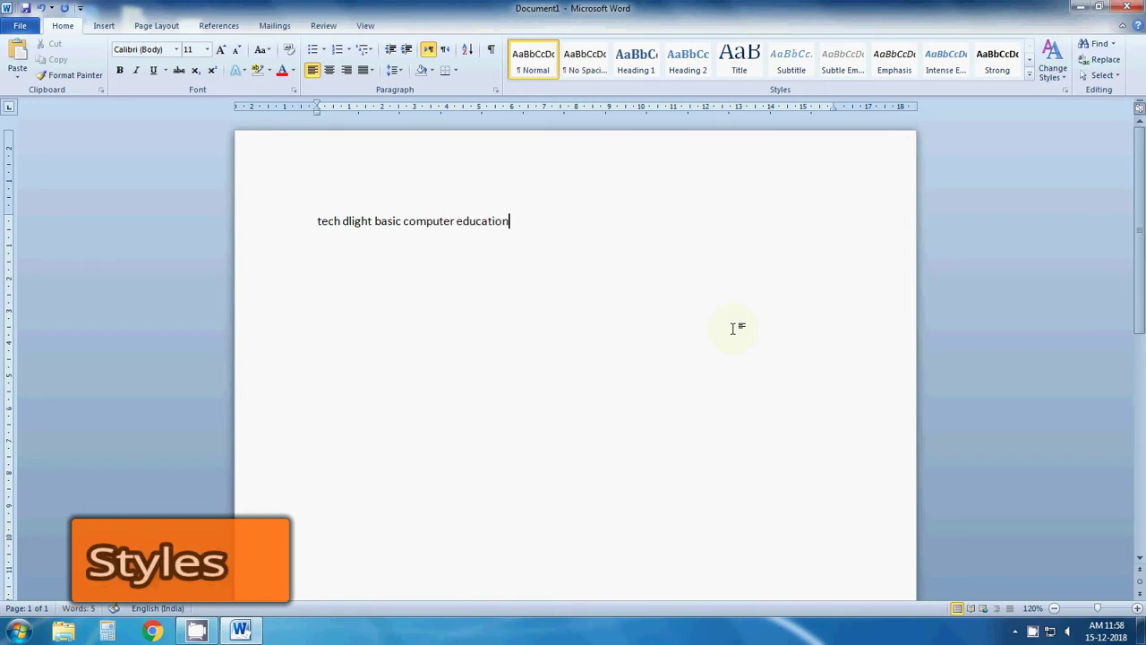
left_click_drag(532, 239, 223, 239)
key("ctrl+c")
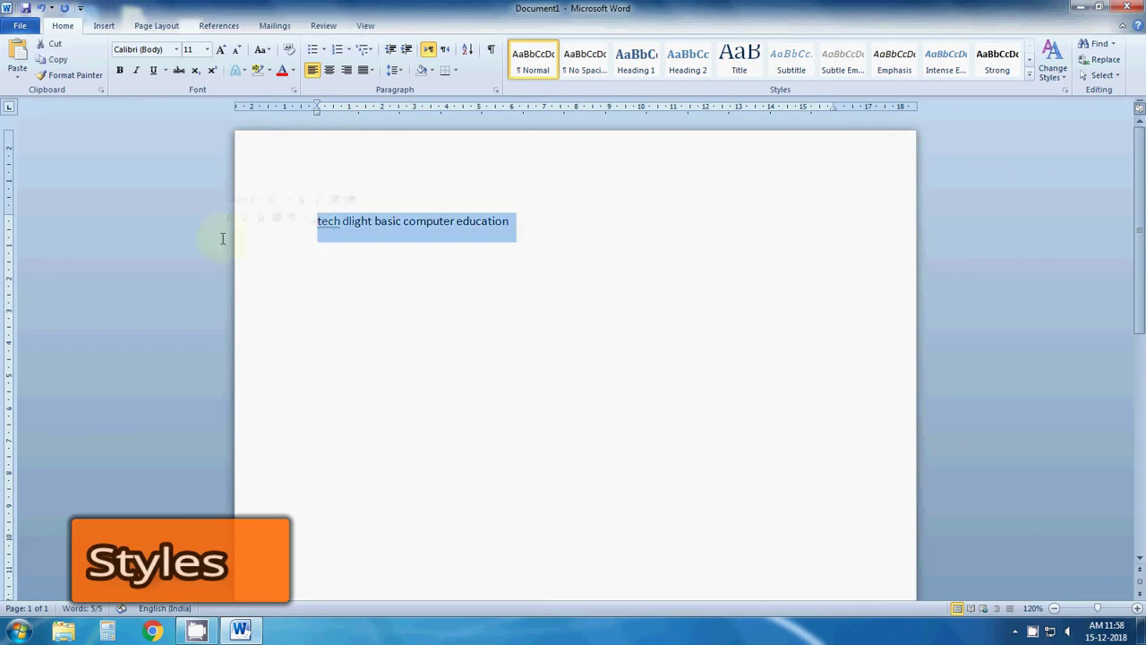
left_click(605, 244)
key("ctrl+v")
left_click(707, 222)
key("ctrl+v")
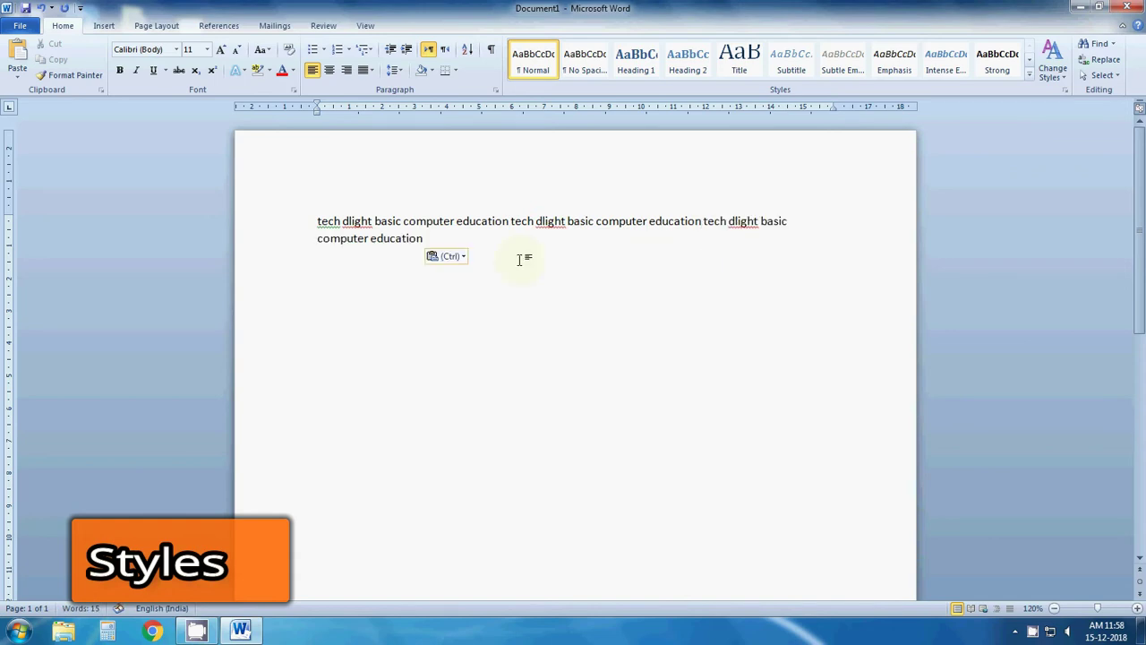
left_click(439, 238)
key("ctrl+v")
left_click(642, 236)
key("ctrl+v")
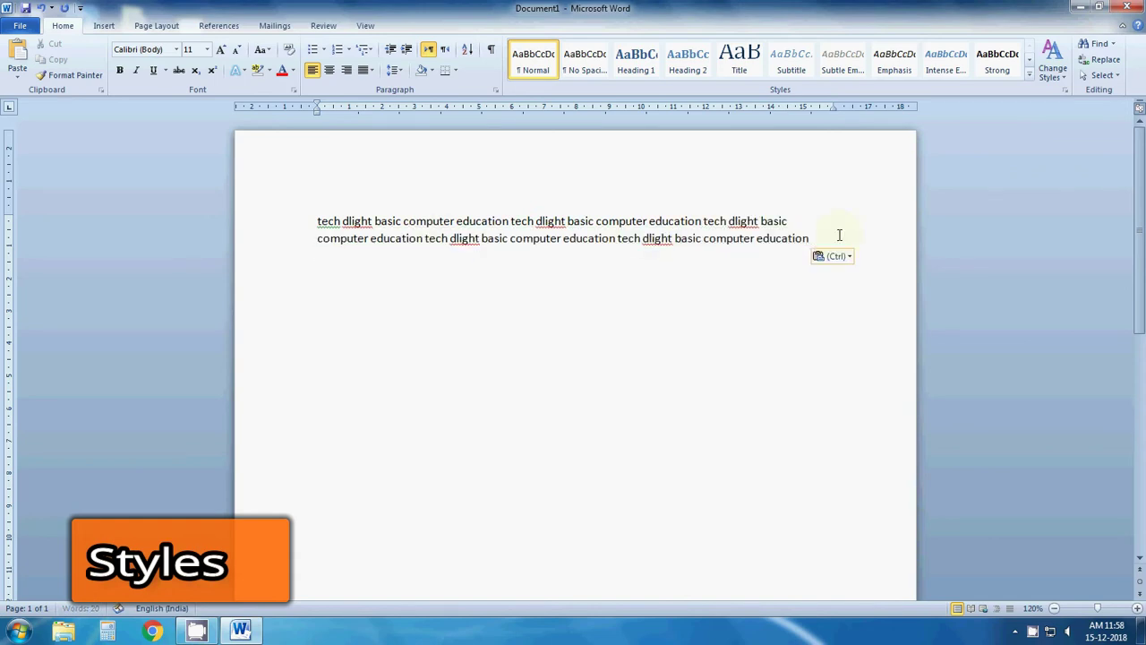
left_click(836, 231)
key("ctrl+v")
key("ctrl+z")
left_click(817, 242)
key("ctrl+v")
key("ctrl+v")
Duplicate the whole text block to build two long paragraphs of sample text
key("ctrl+a")
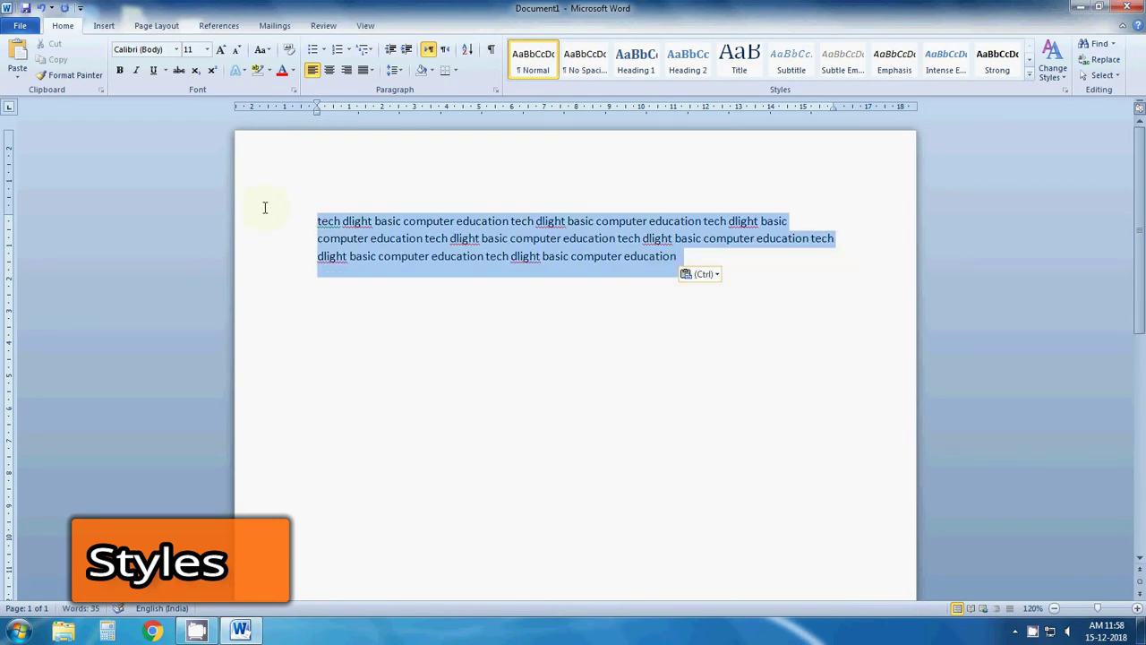
left_click(684, 259)
type("tech dlight basic computer education tech dlight basic computer education tech dlight basic computer education tech dlight basic computer education tech dlight basic computer education tech dlight basic computer education tech dlight basic computer education")
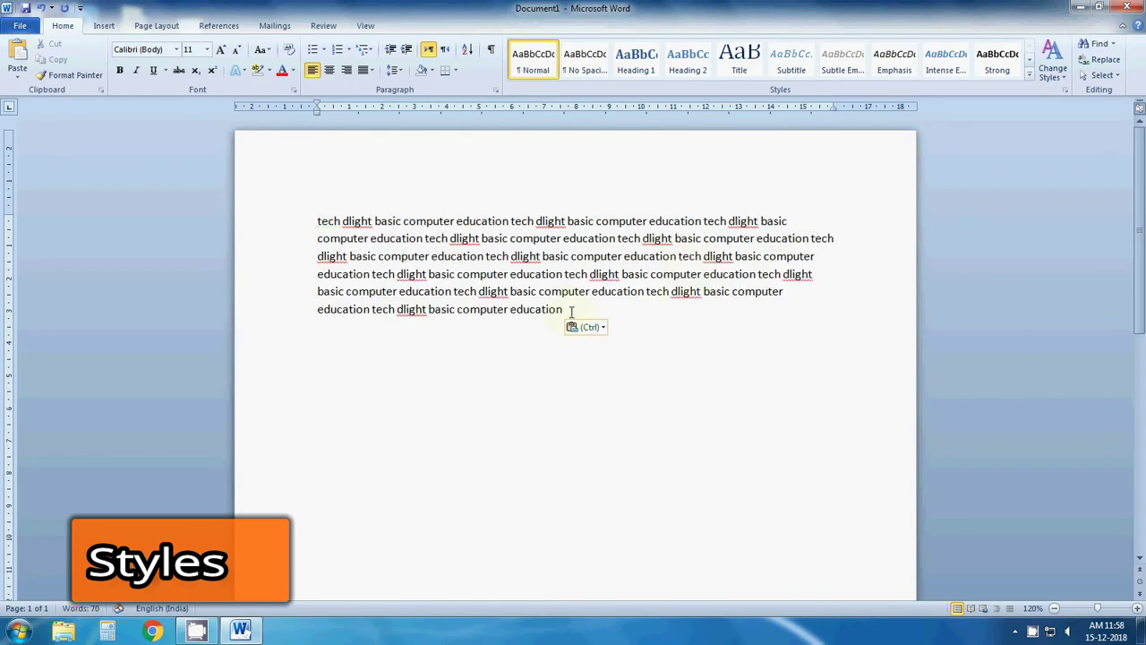
type("tech dlight basic computer education tech dlight basic computer education tech dlight basic computer education tech dlight basic computer education tech dlight basic computer education tech dlight basic computer education tech dlight basic computer education")
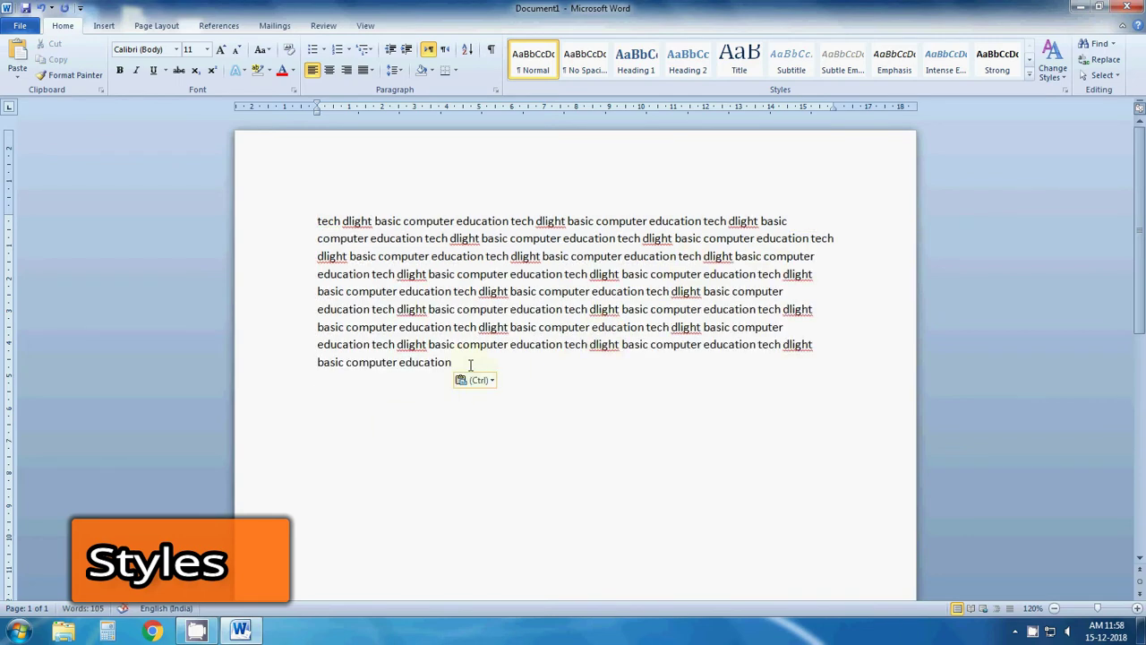
key("ctrl+a")
key("ctrl+c")
left_click(331, 407)
key("ctrl+v")
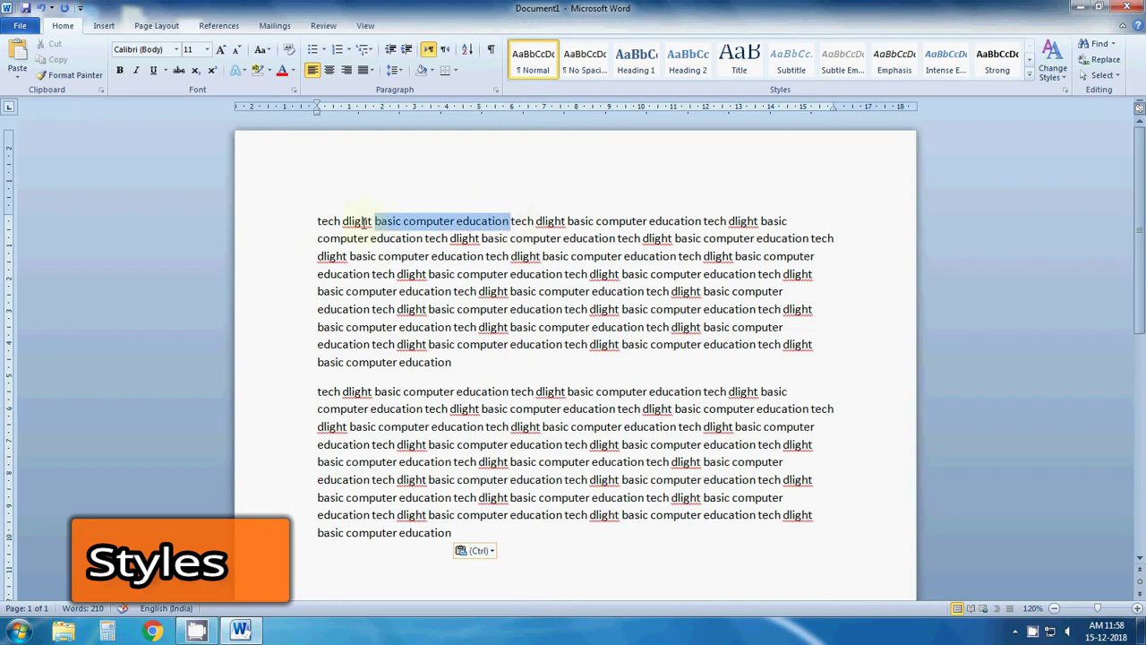
Add a single 'tech dlight basic computer education' line above the two paragraphs
left_click_drag(508, 222, 296, 222)
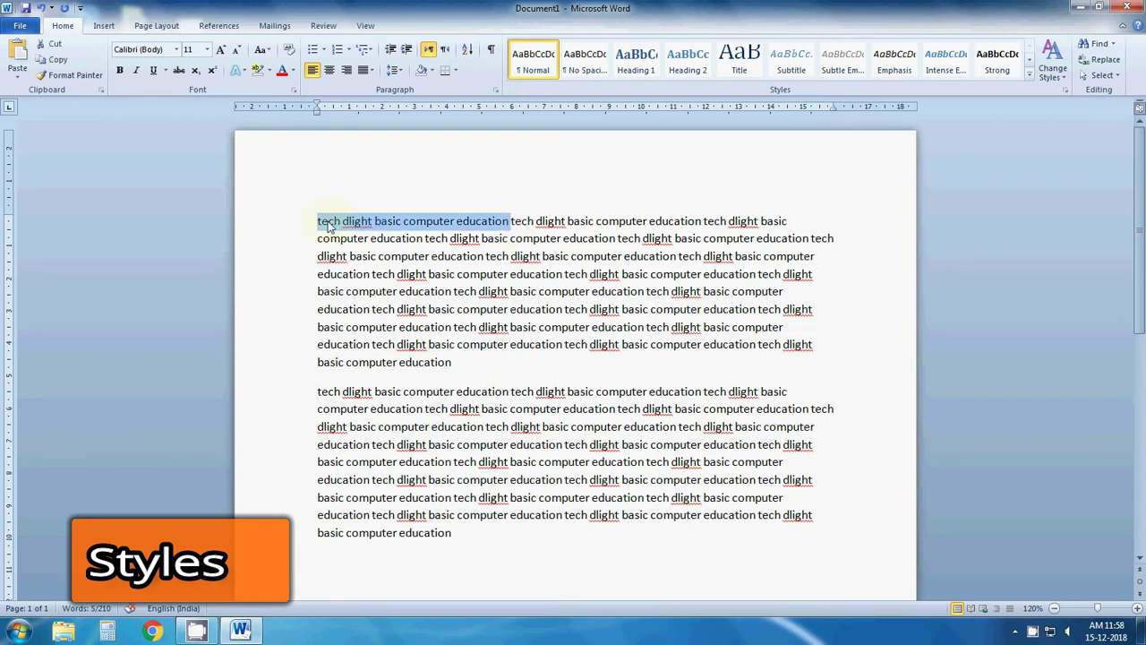
left_click(318, 221)
key("Return")
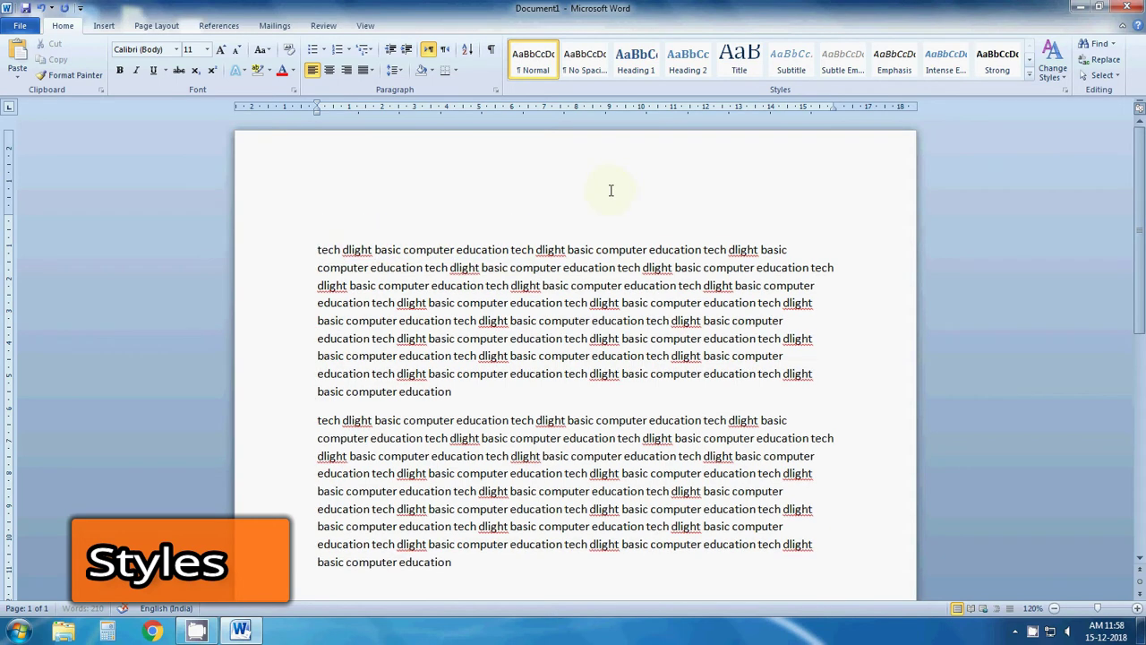
left_click(330, 221)
type("tech dlight basic computer education")
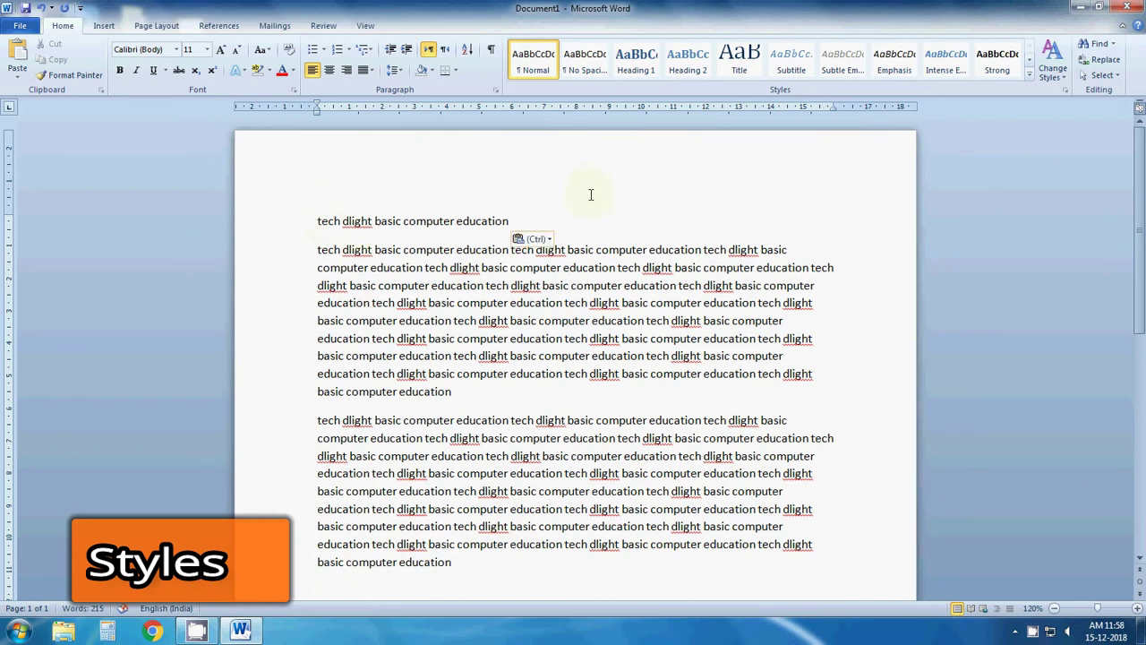
Select the first long paragraph, browse the full Quick Styles gallery, then show its line spacing options
left_click_drag(315, 252, 470, 398)
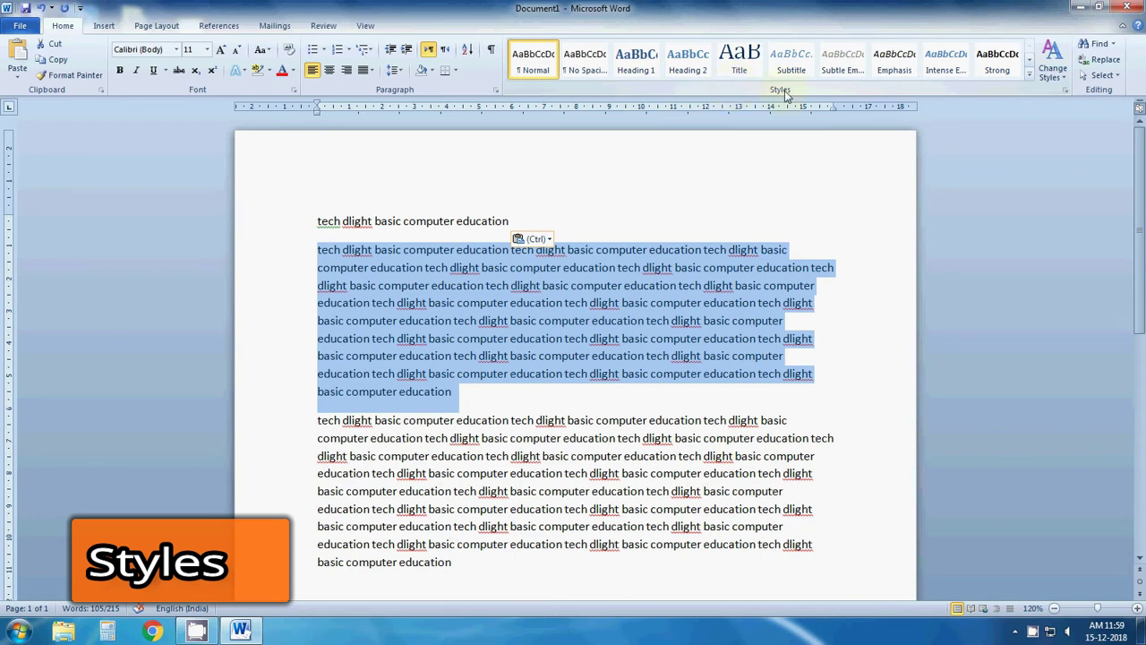
left_click(1030, 77)
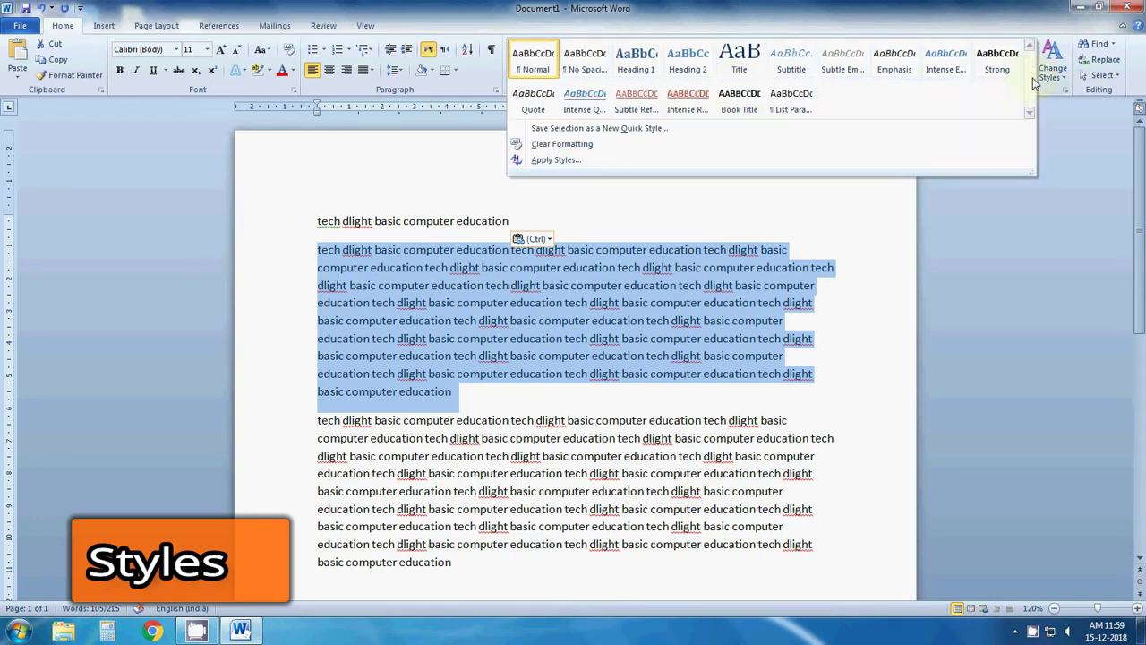
left_click(983, 200)
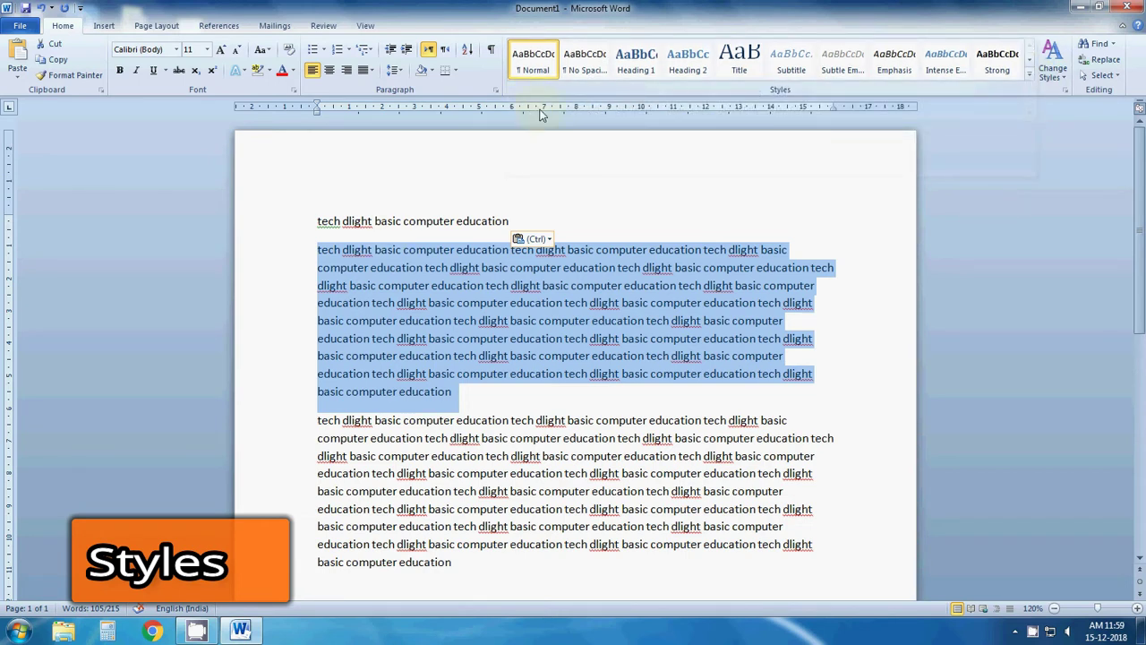
left_click(540, 64)
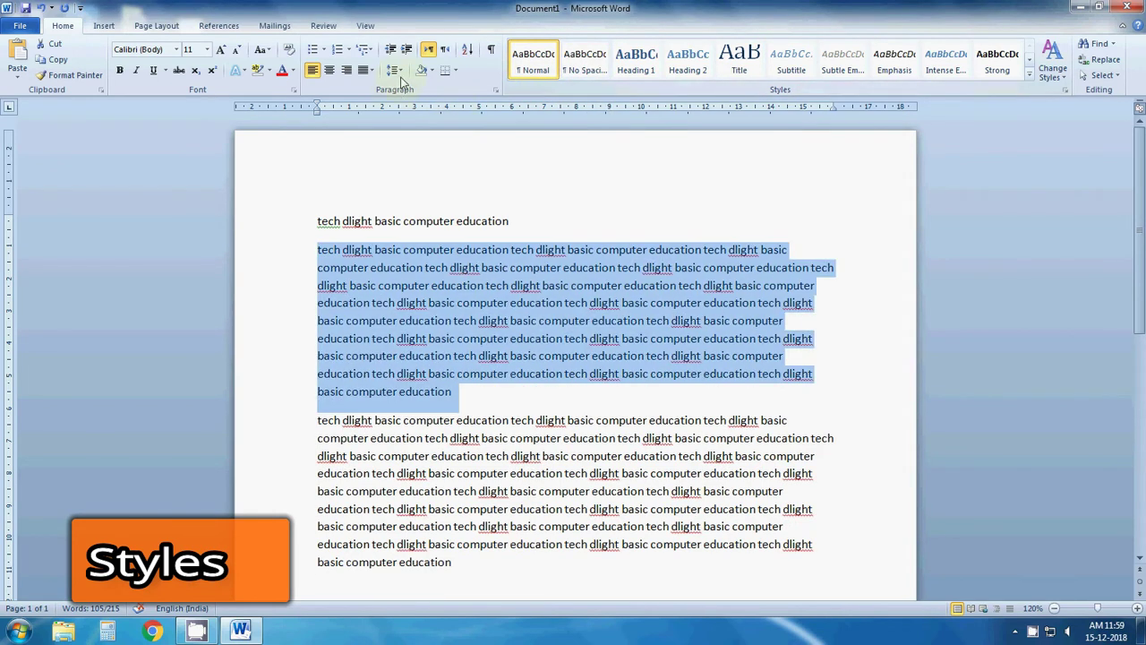
left_click(398, 72)
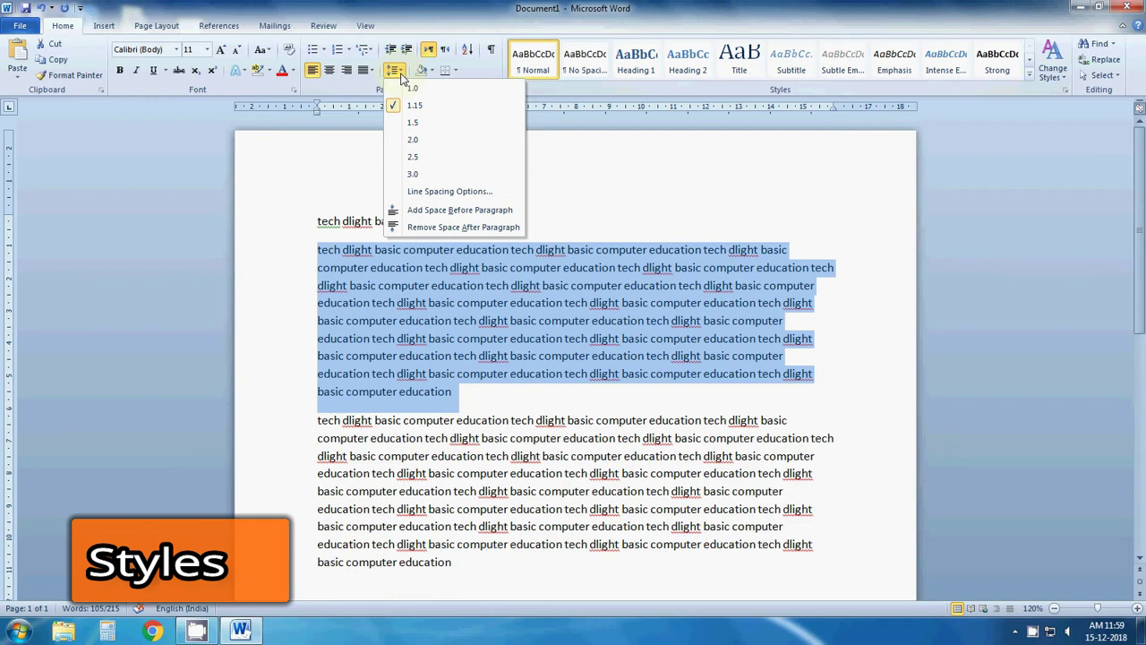
Apply No Spacing to the first long paragraph, then revert it to Normal
left_click(399, 71)
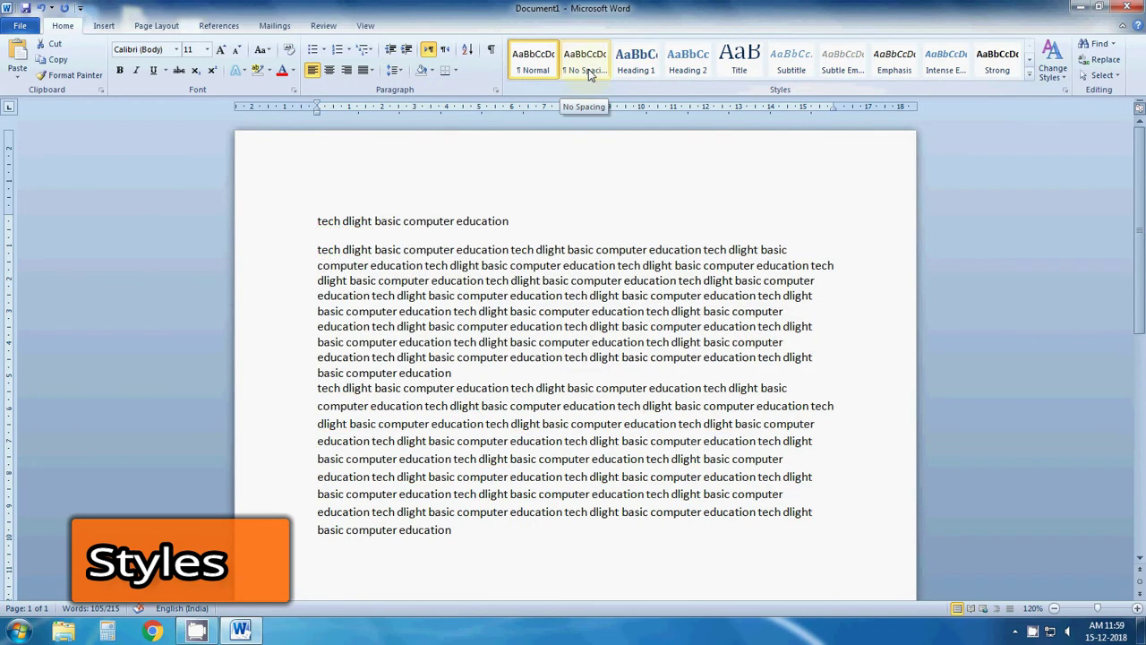
left_click(587, 69)
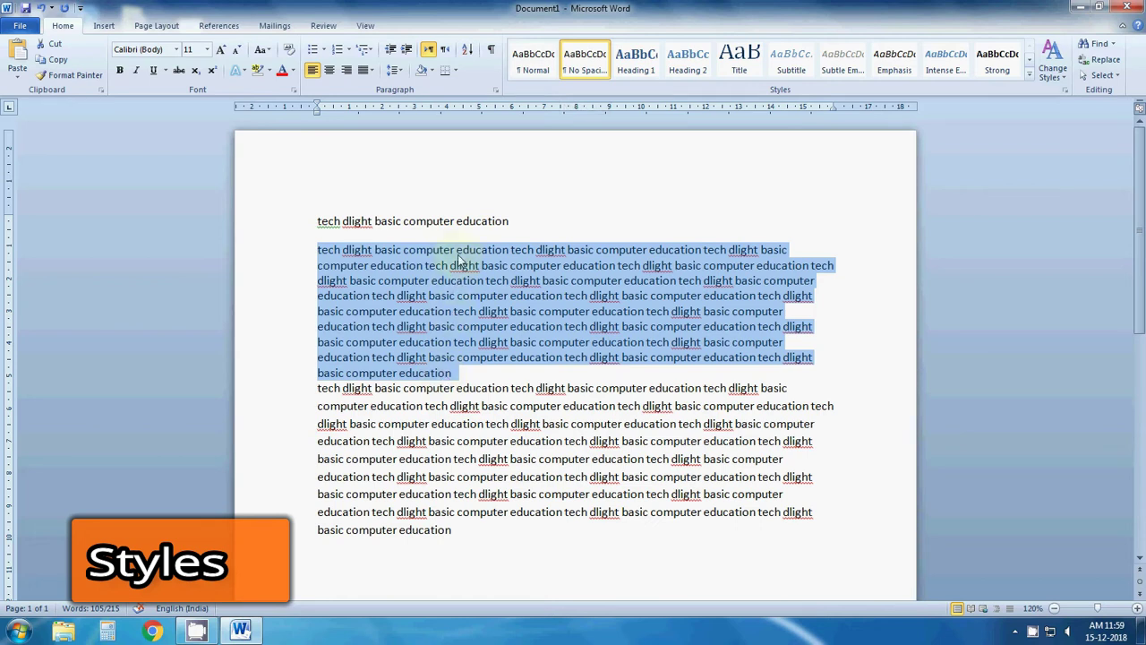
left_click(534, 62)
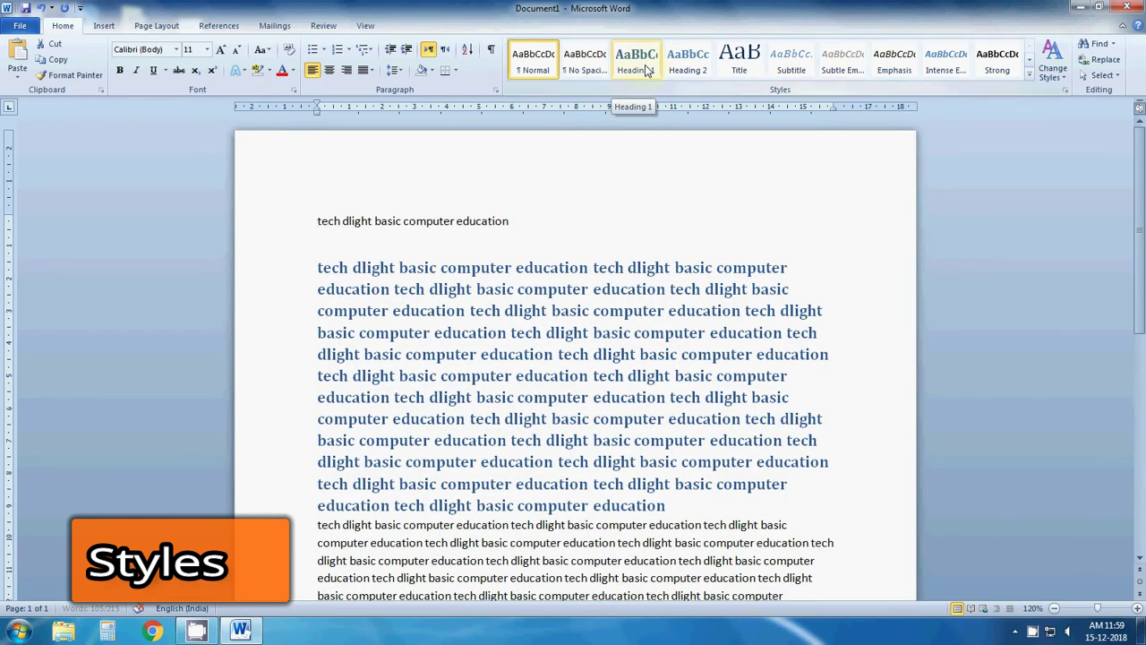
Give both long sample paragraphs heading styles, the last one Heading 2
left_click(647, 70)
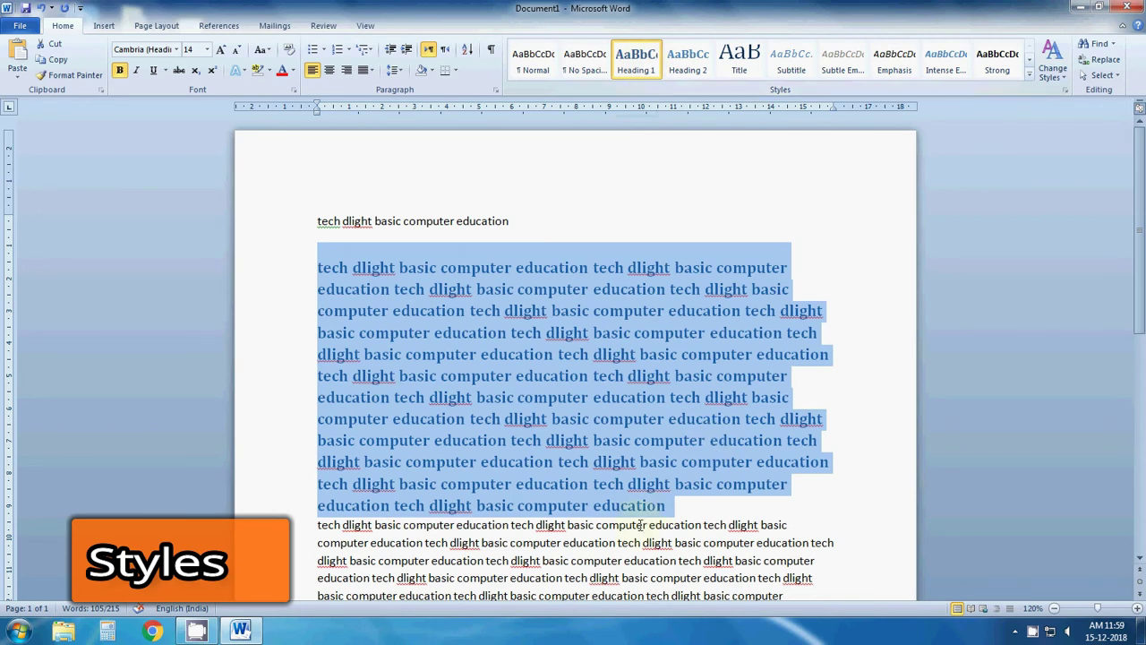
left_click(639, 541)
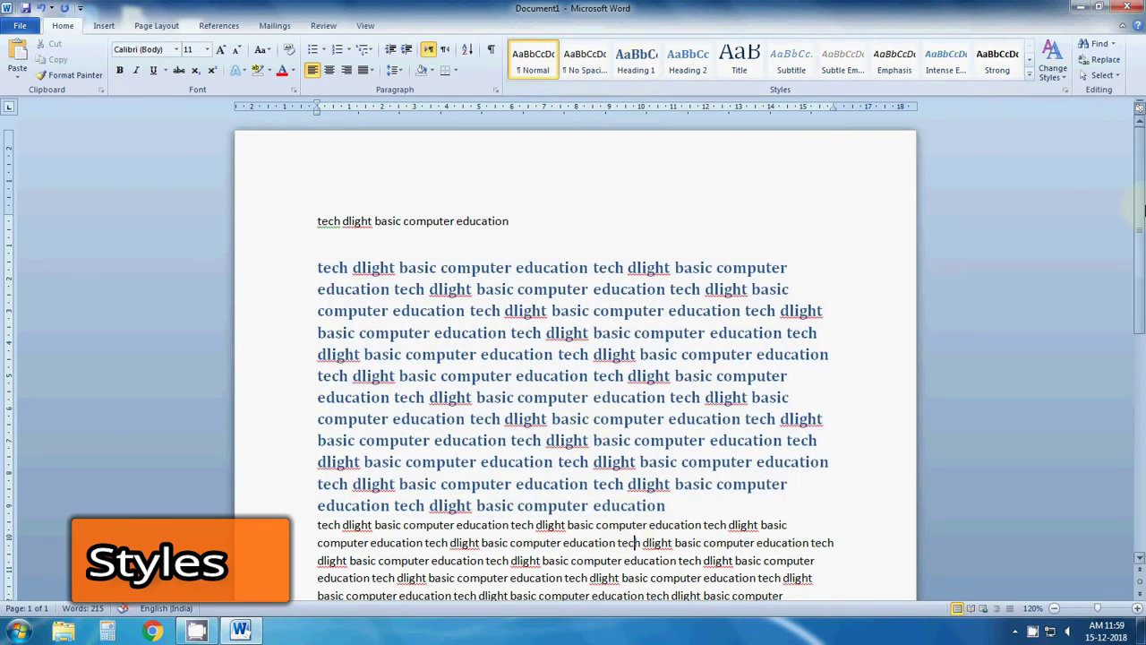
scroll(1120, 304, "down", 3)
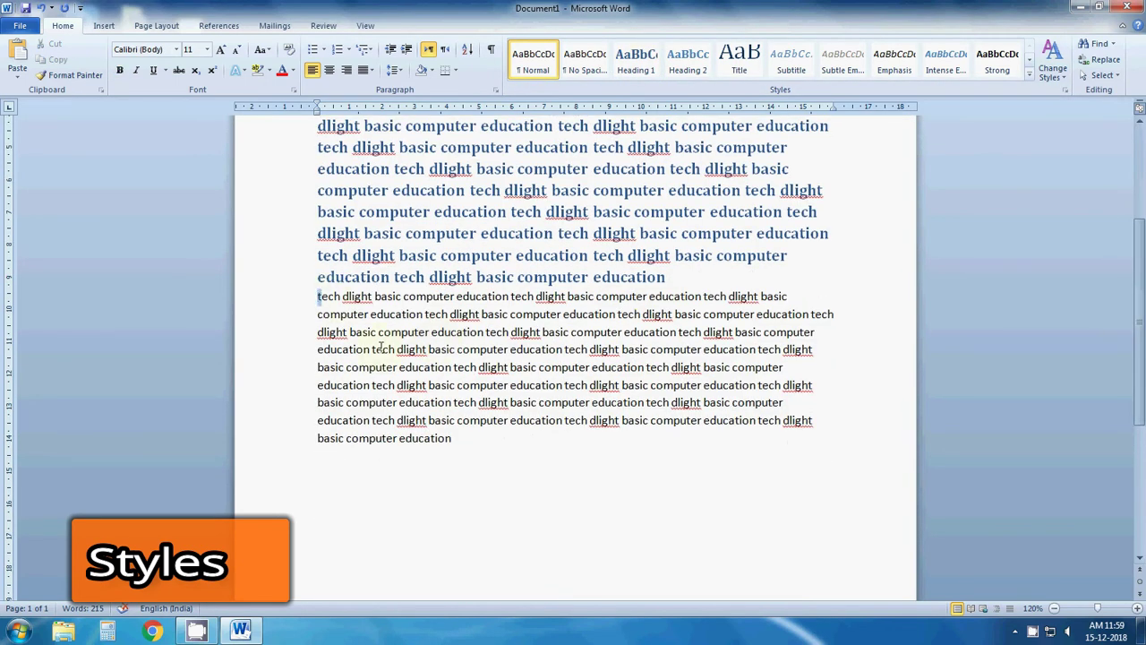
left_click_drag(318, 297, 486, 445)
left_click(687, 61)
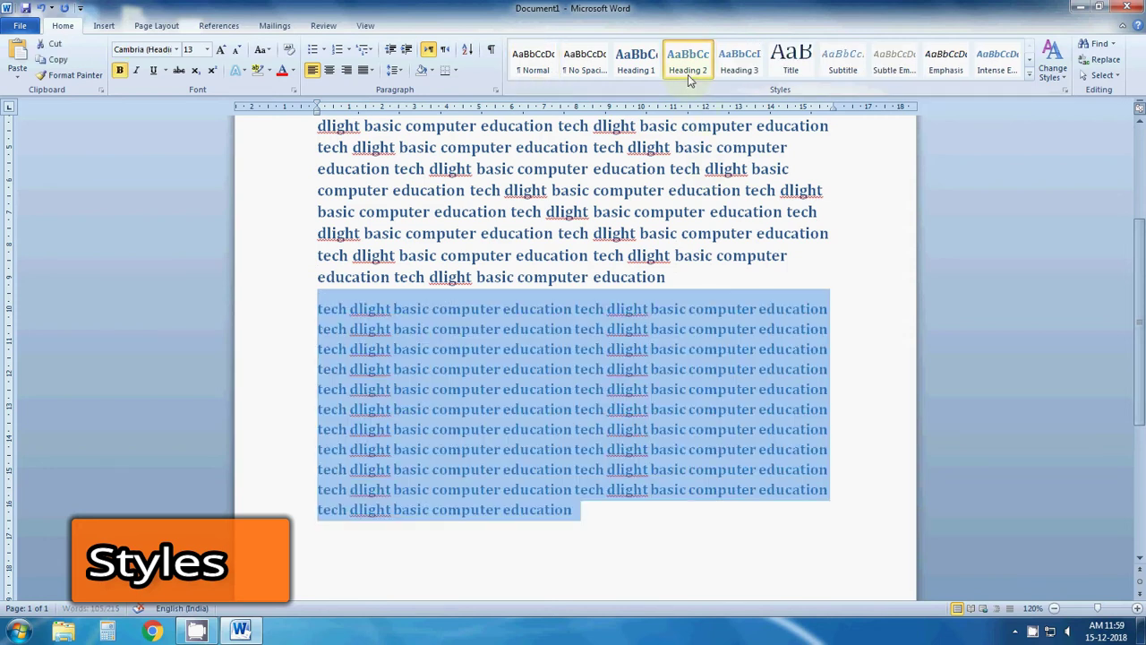
left_click(594, 259)
left_click(617, 259)
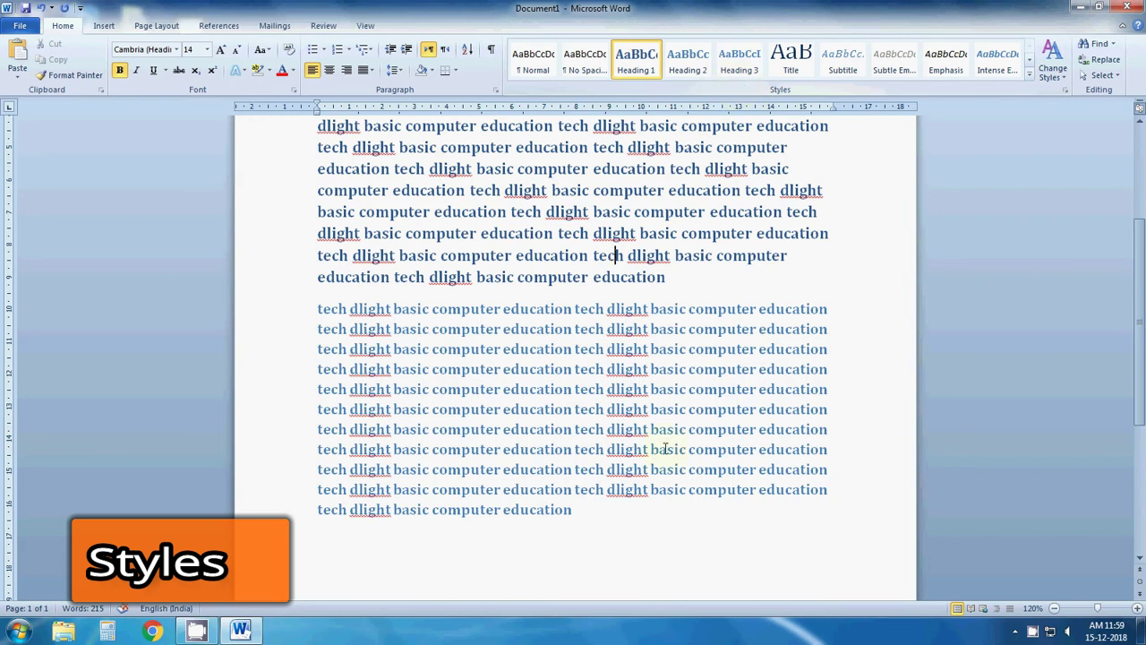
Apply Heading 3 to the last three lines of the second paragraph
mouse_move(573, 510)
left_mouse_down()
mouse_move(323, 464)
mouse_move(370, 450)
left_mouse_up()
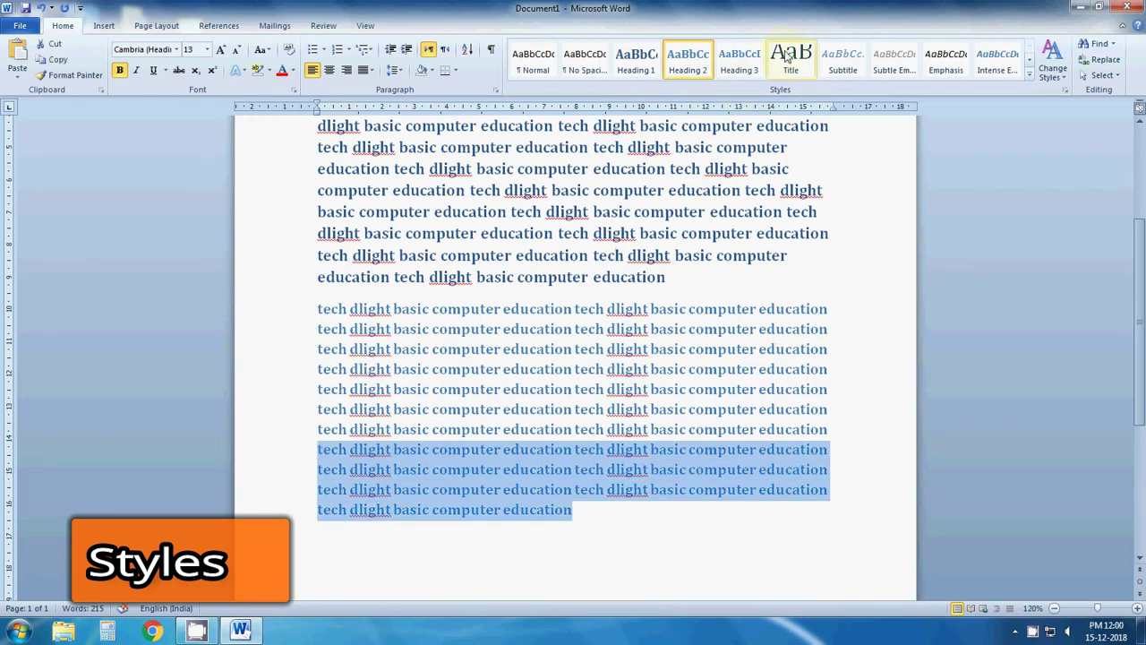
left_click(748, 67)
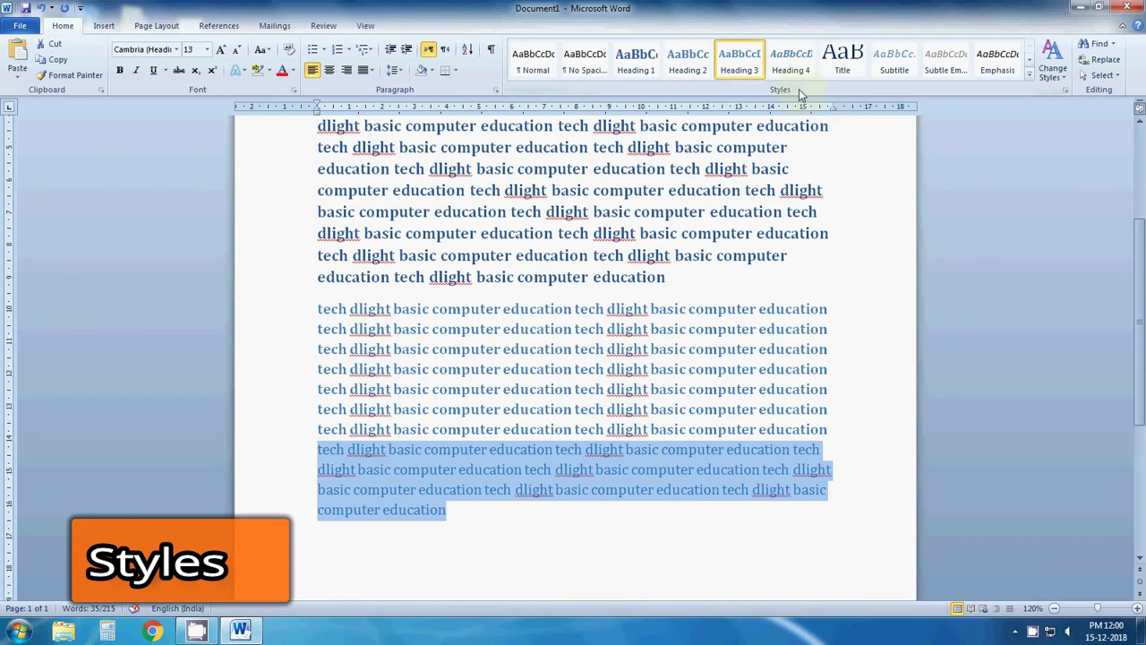
left_click(643, 387)
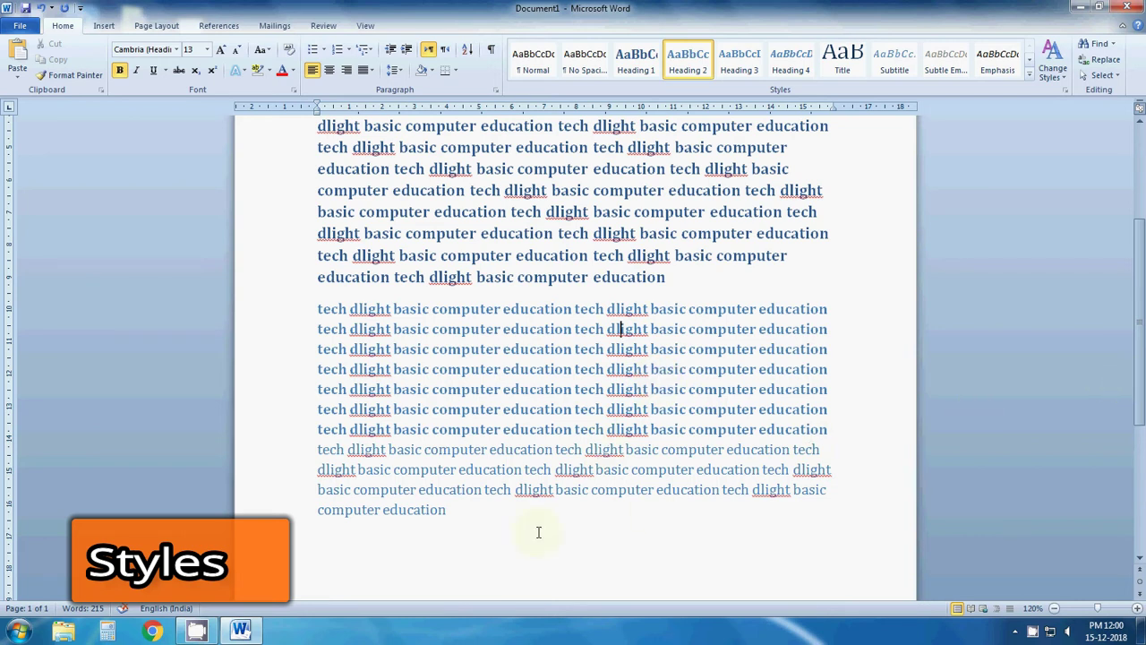
mouse_move(448, 509)
left_mouse_down()
mouse_move(304, 388)
mouse_move(302, 309)
left_mouse_up()
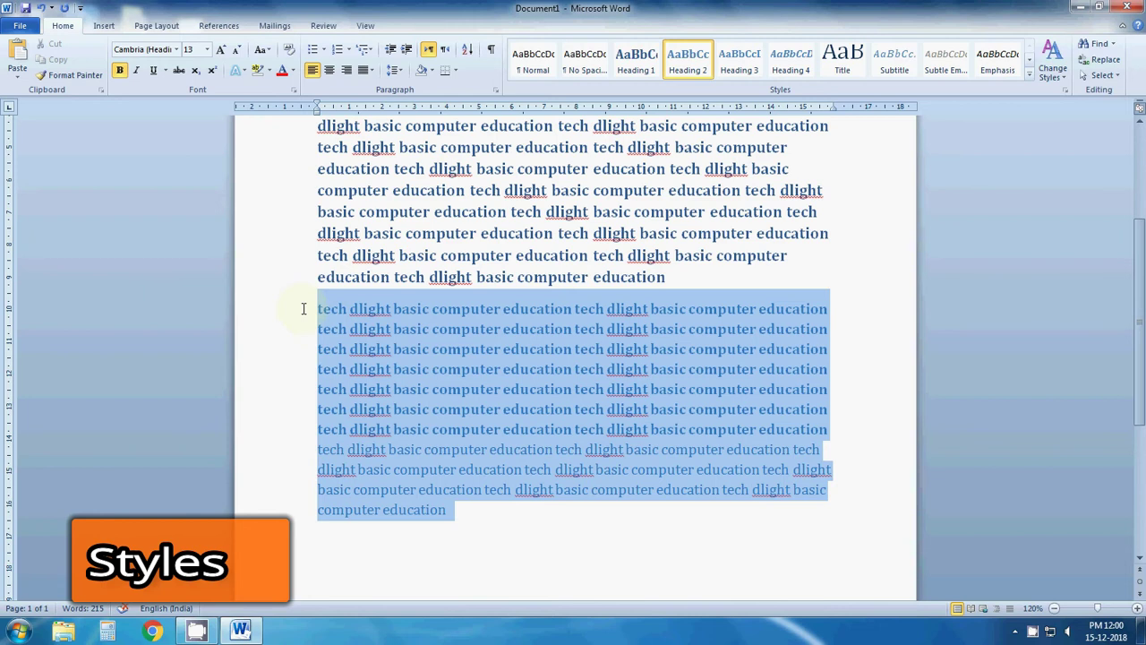
Reset the heading-styled paragraphs and their closing lines to Normal style
left_click(535, 63)
key("Left")
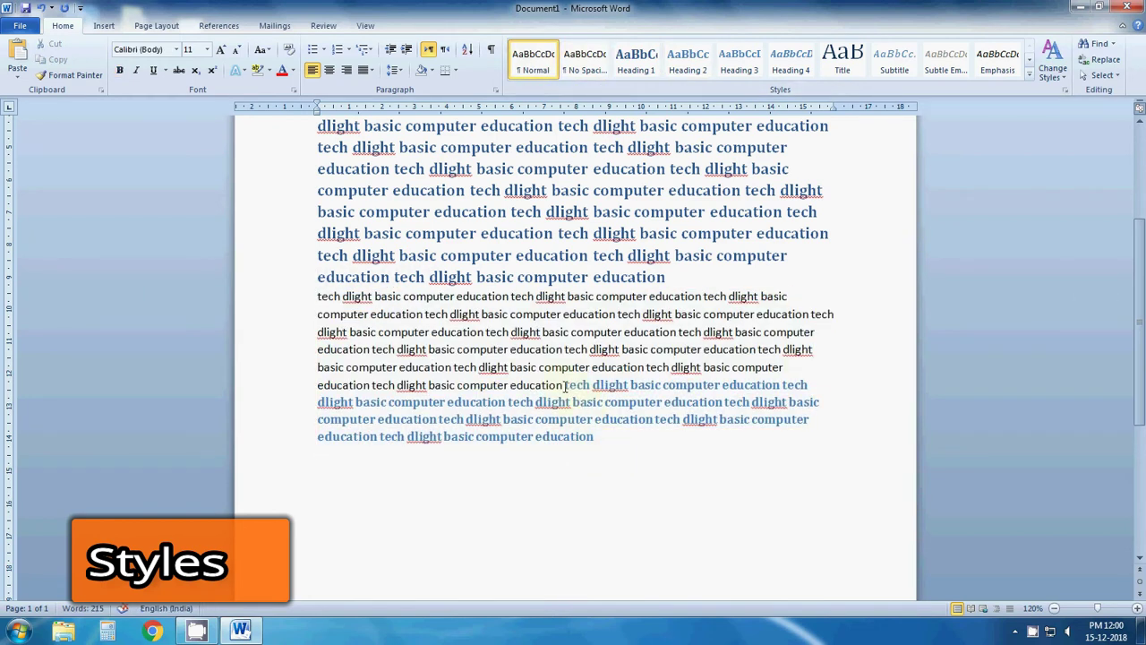
left_click_drag(565, 386, 609, 440)
left_click(535, 62)
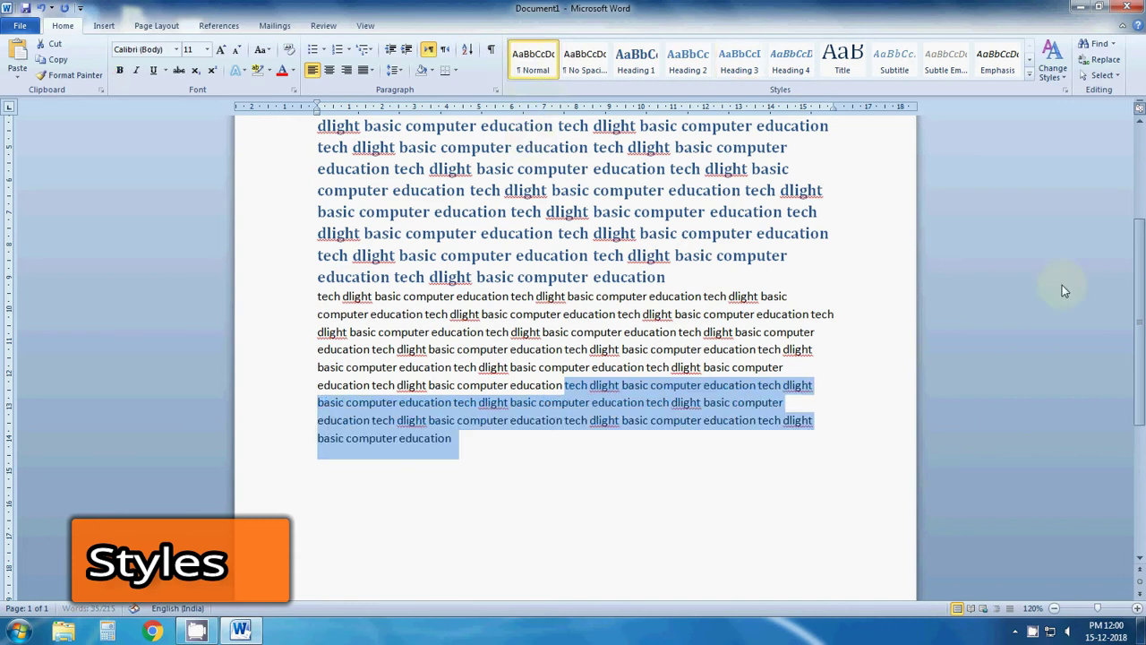
scroll(895, 359, "up", 5)
mouse_move(667, 507)
left_mouse_down()
mouse_move(490, 448)
mouse_move(318, 267)
left_mouse_up()
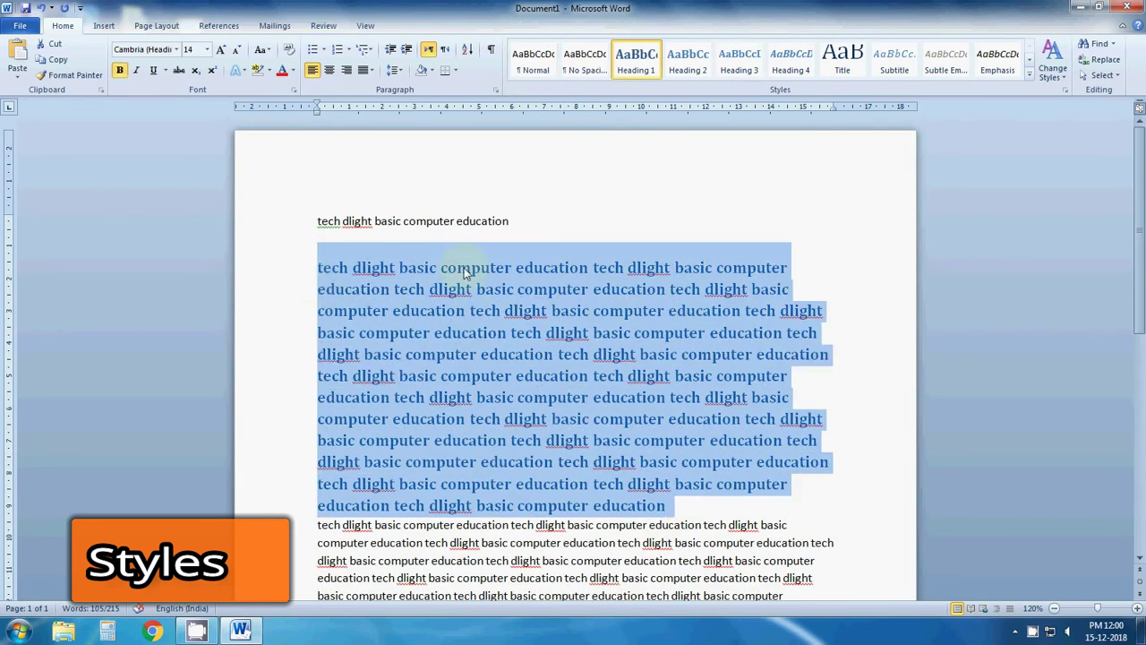
left_click(534, 61)
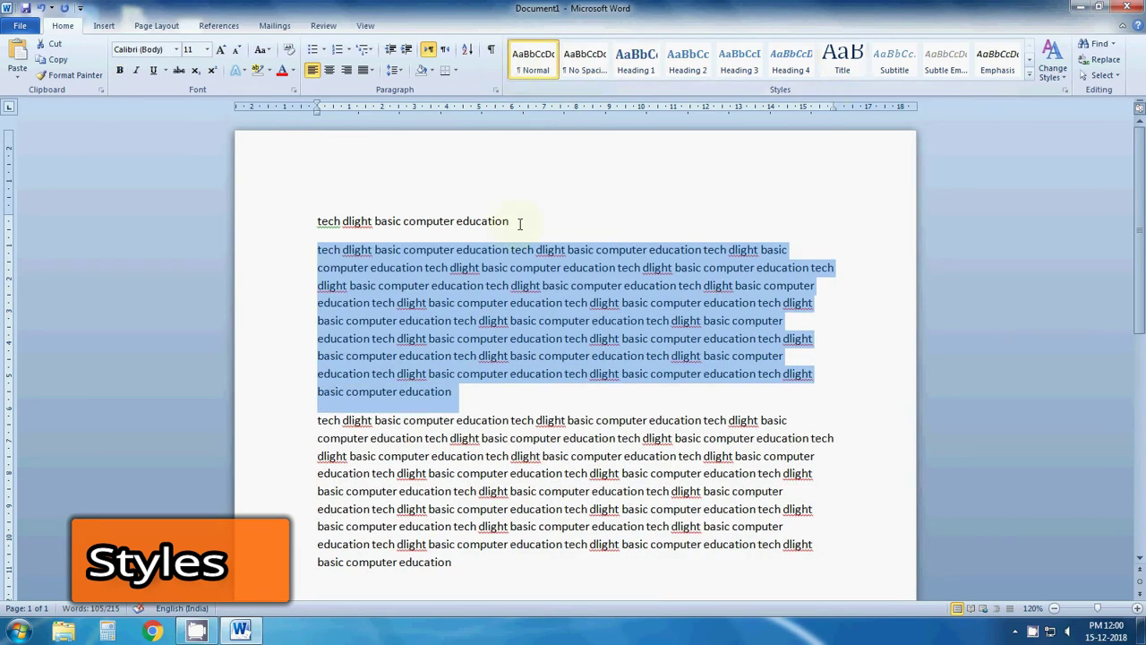
Make the top 'tech dlight basic computer education' line the document Title
left_click_drag(520, 224, 276, 231)
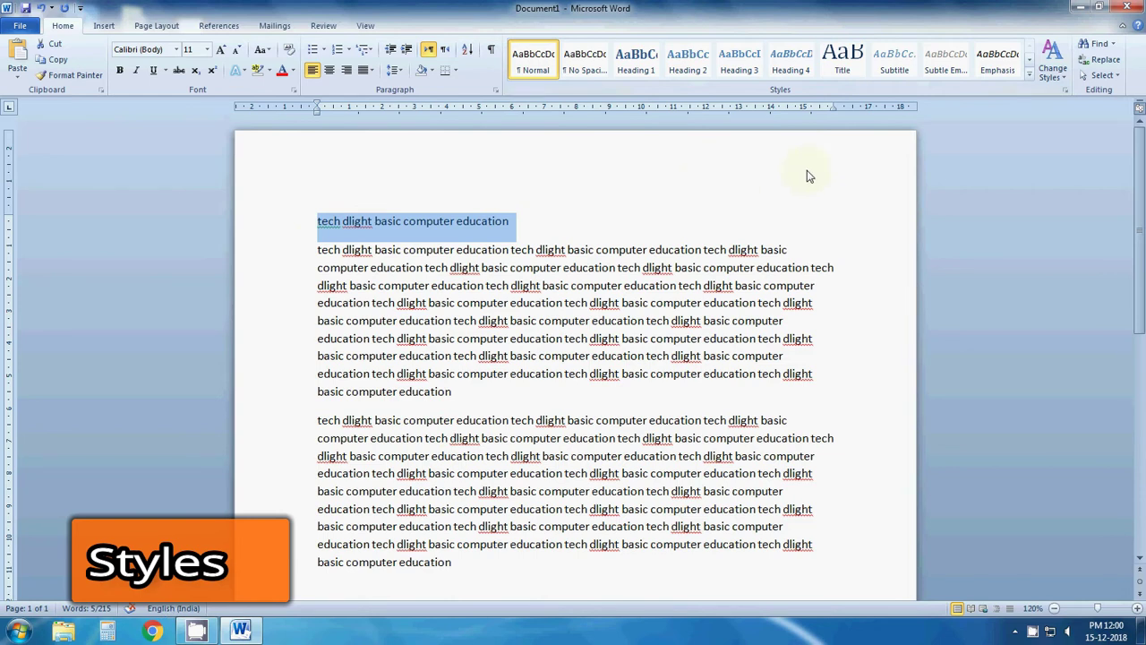
left_click(842, 62)
left_click(573, 240)
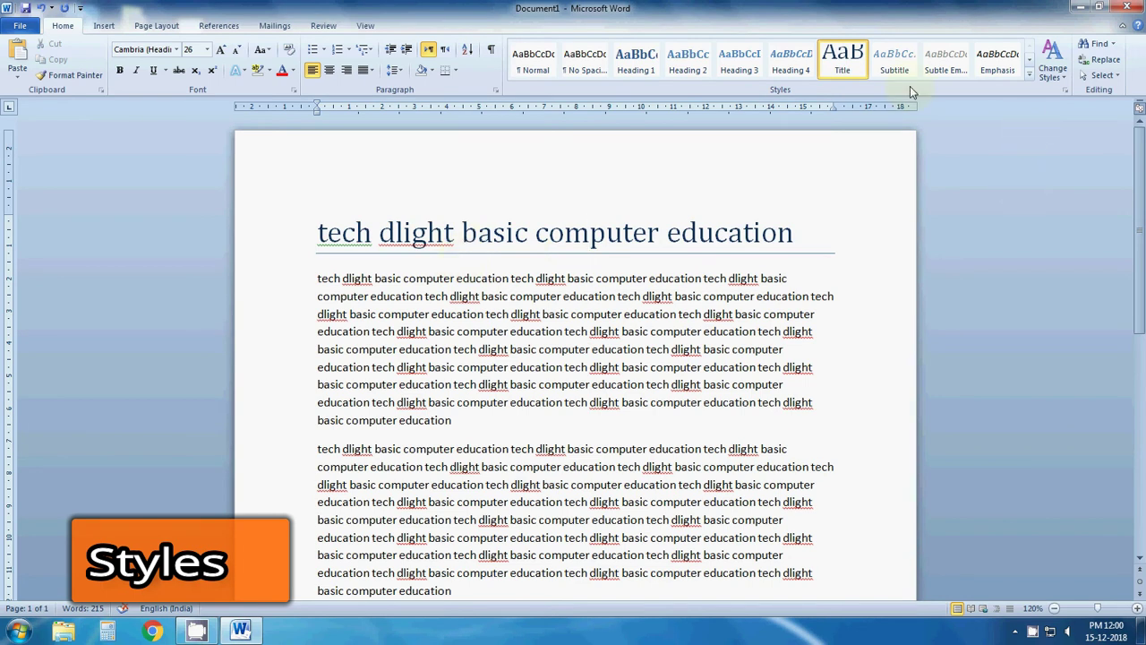
mouse_move(319, 279)
left_mouse_down()
mouse_move(837, 313)
mouse_move(833, 296)
left_mouse_up()
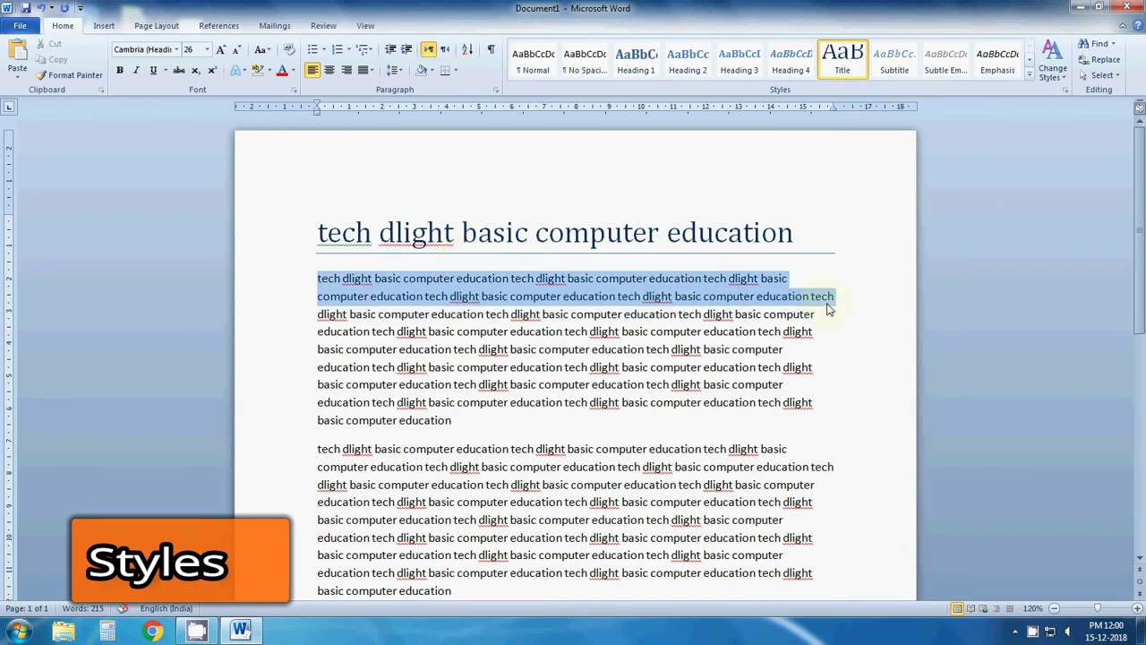
Apply Subtitle to the paragraph's opening lines, then preview the full Quick Styles list without applying
left_click(895, 73)
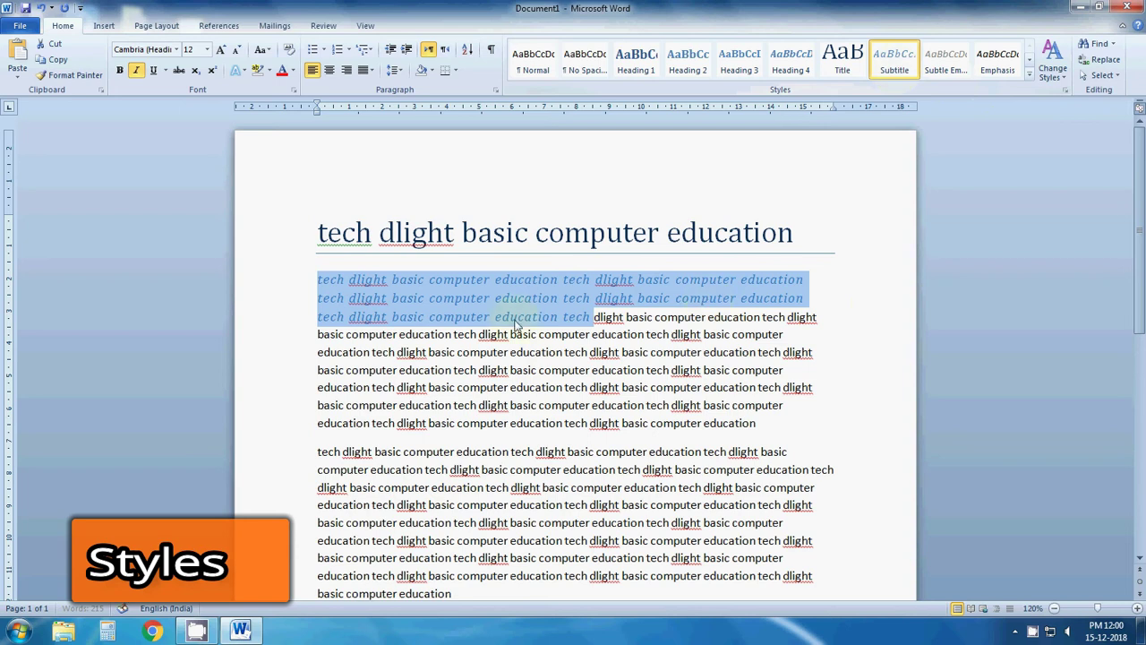
left_click(319, 334)
left_click_drag(319, 334, 787, 421)
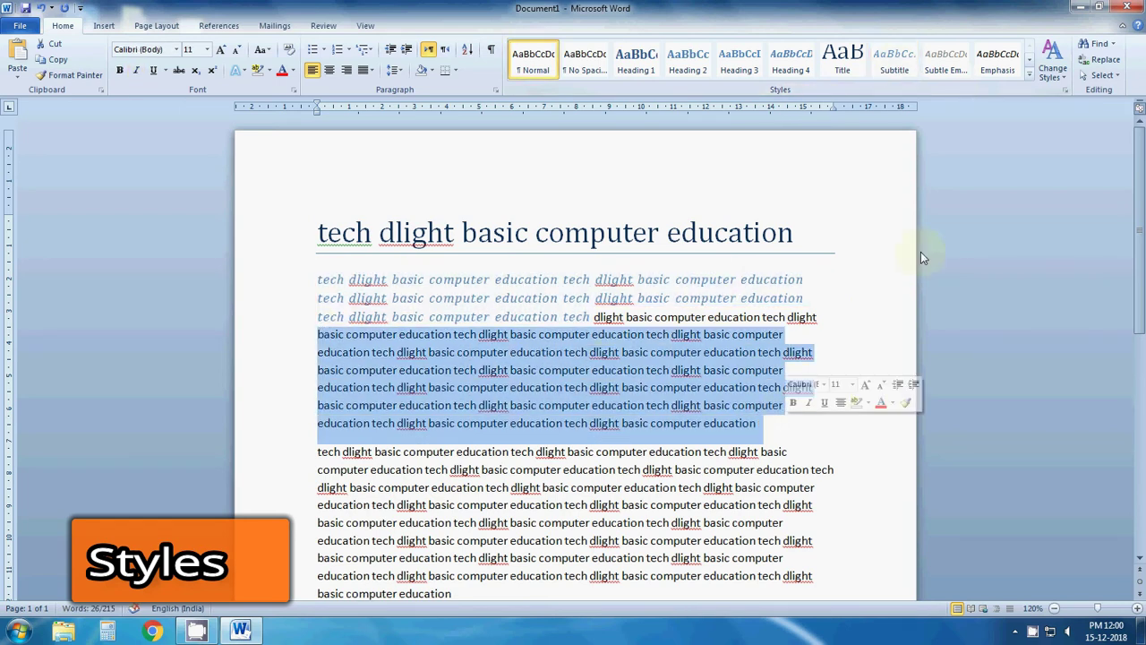
left_click(1030, 79)
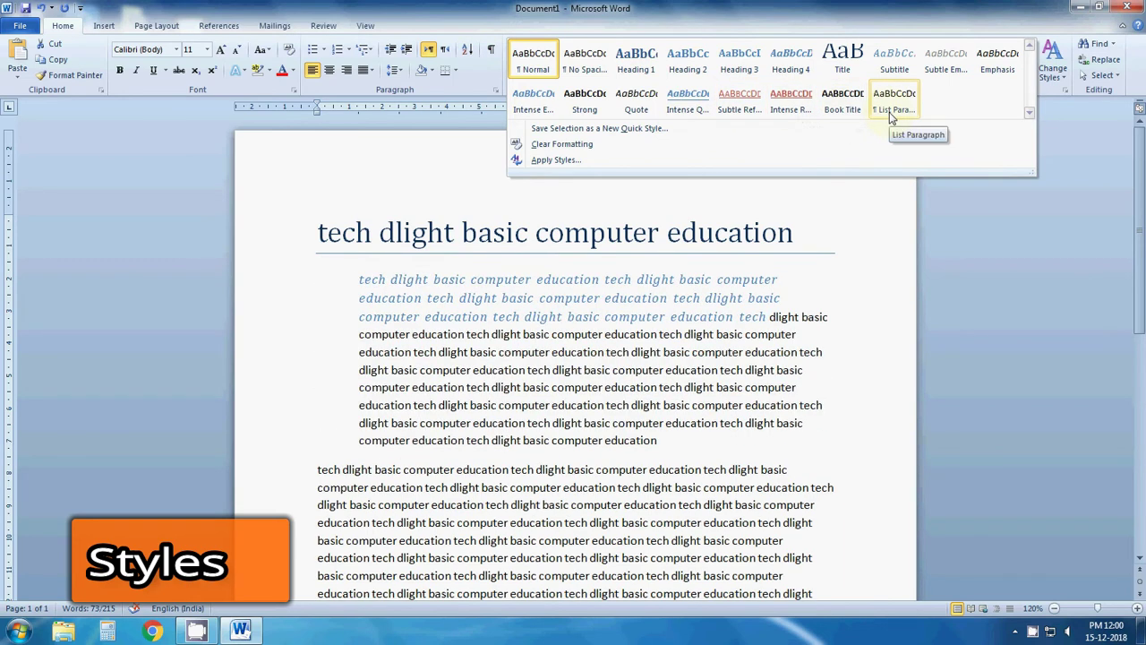
left_click(591, 300)
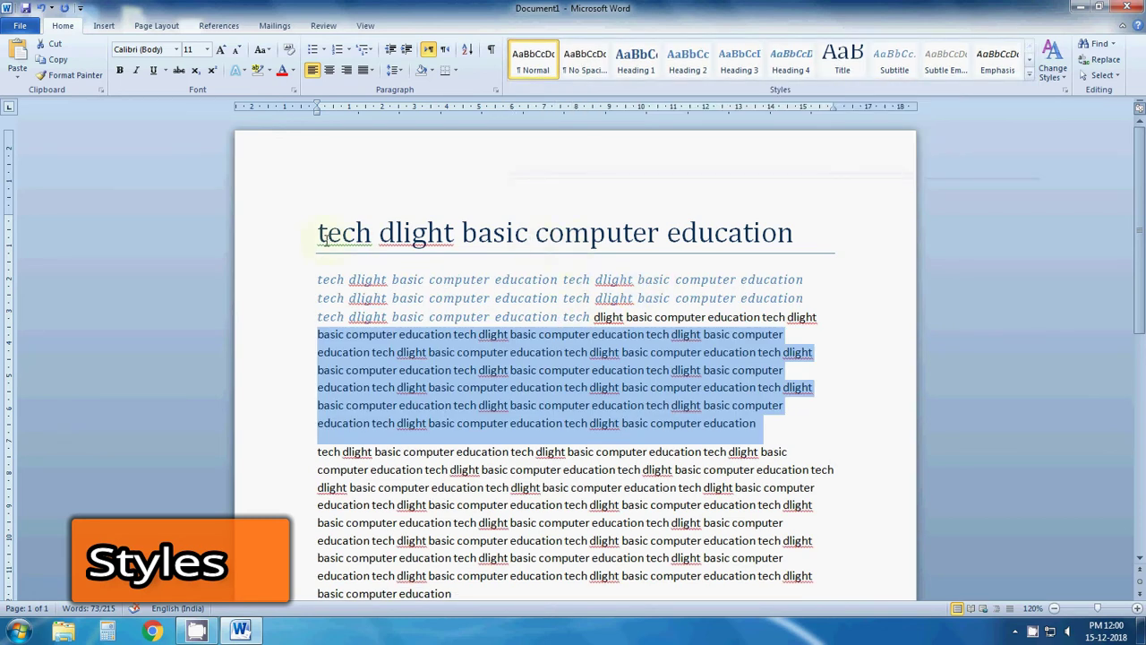
left_click(458, 278)
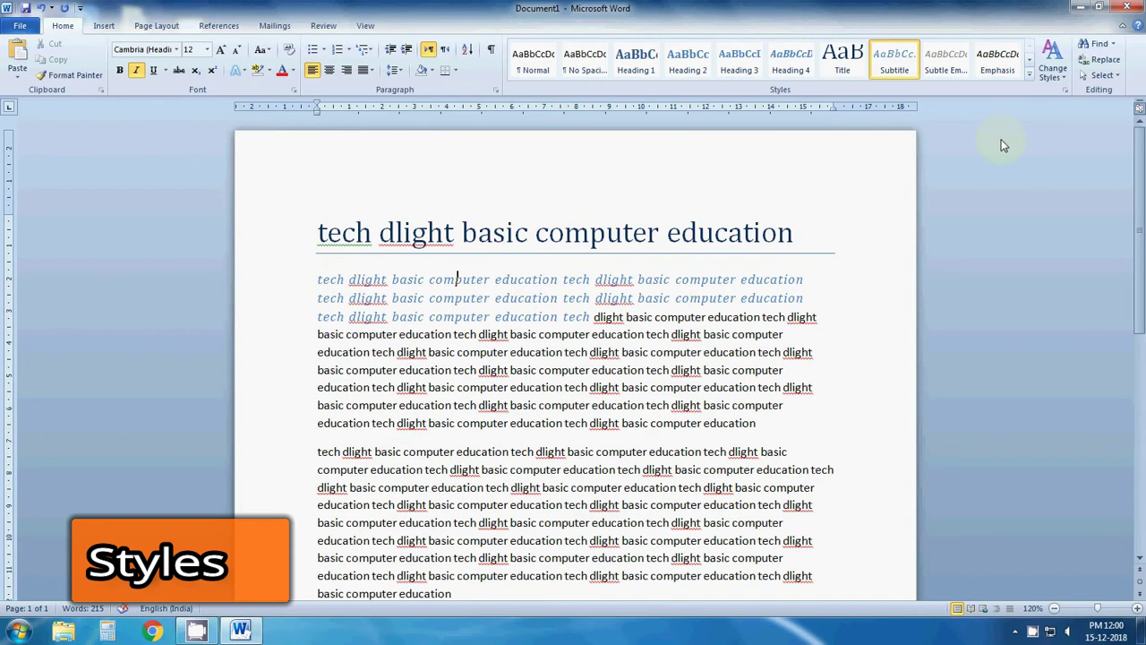
left_click(1054, 76)
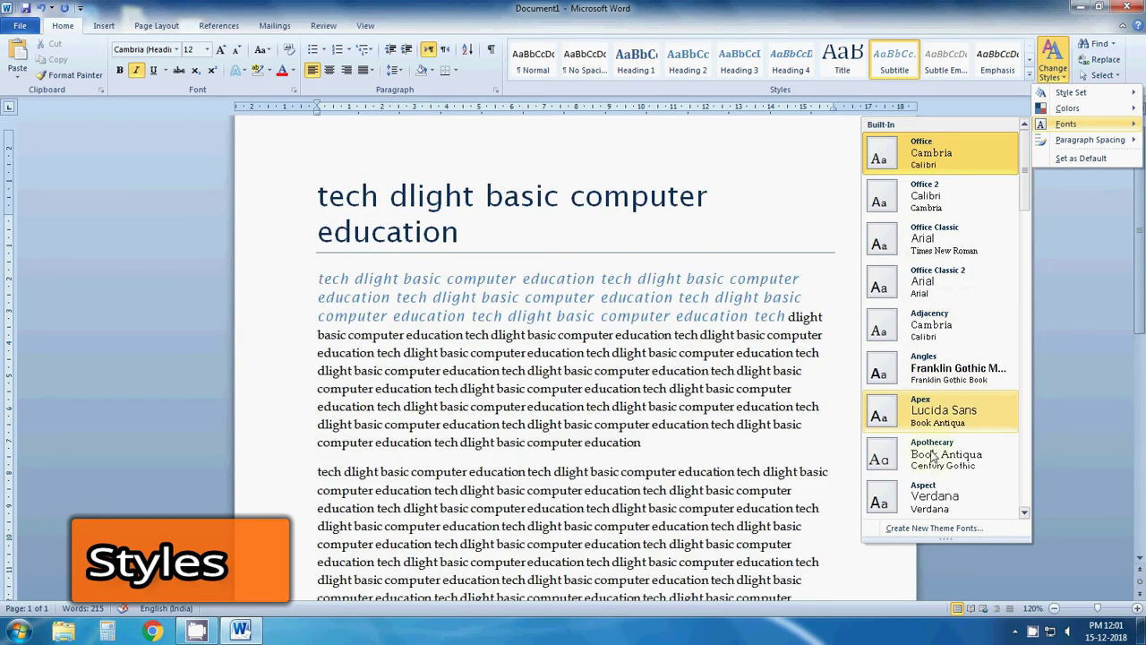
mouse_move(1089, 140)
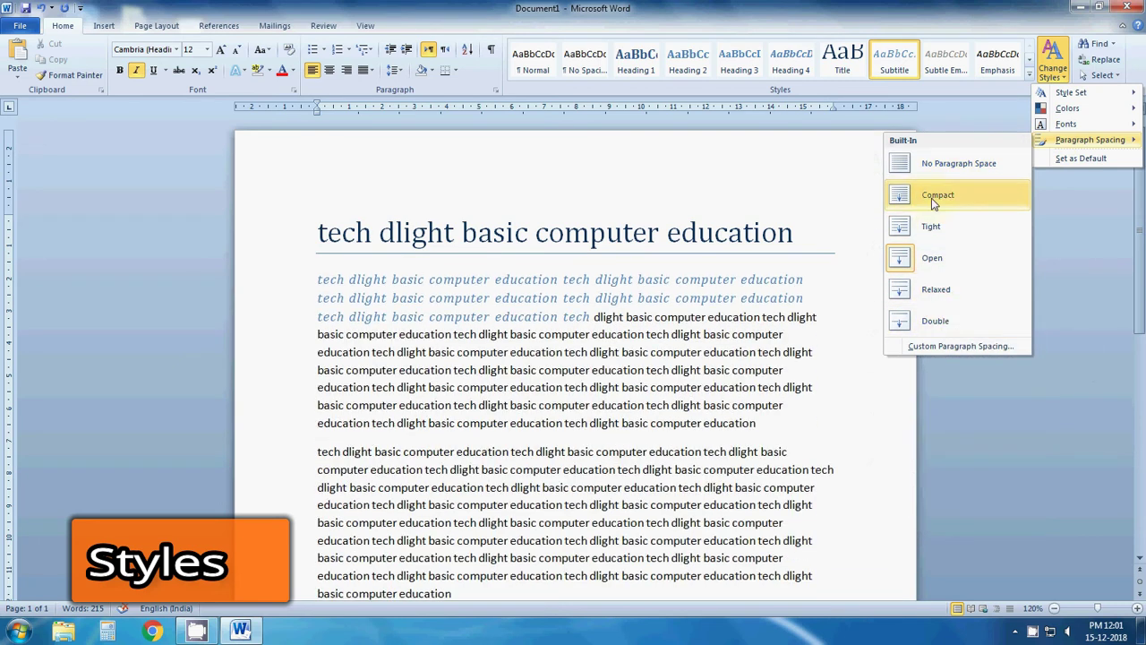
left_click(1102, 184)
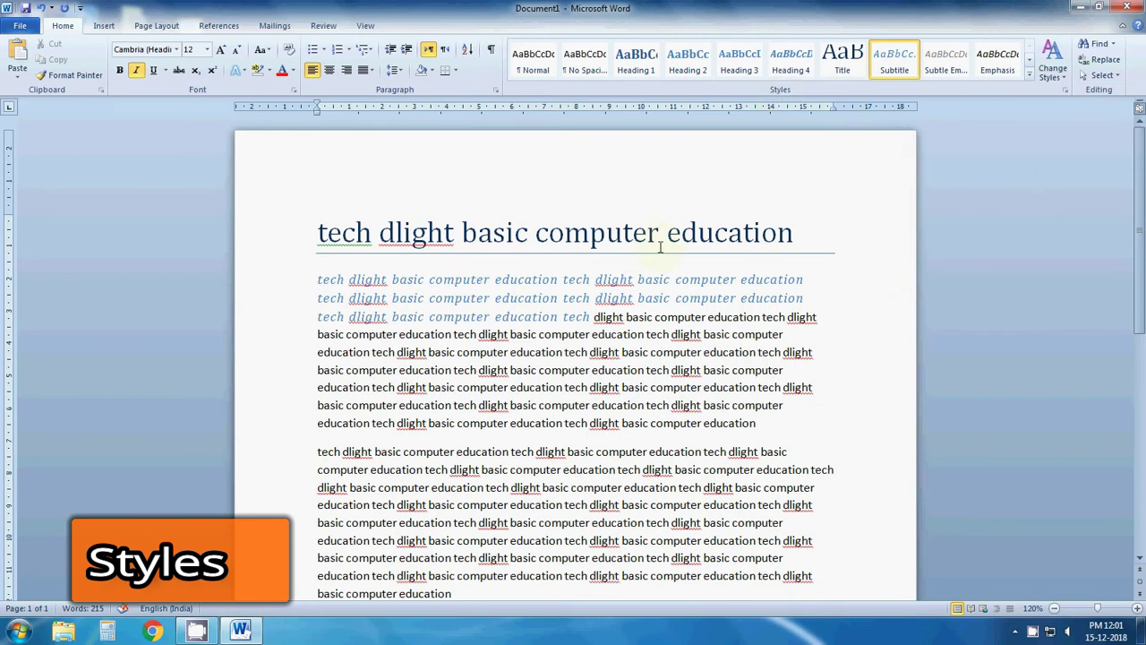
Set the Title line and then the italic Subtitle lines back to Normal style
left_click_drag(591, 316, 277, 230)
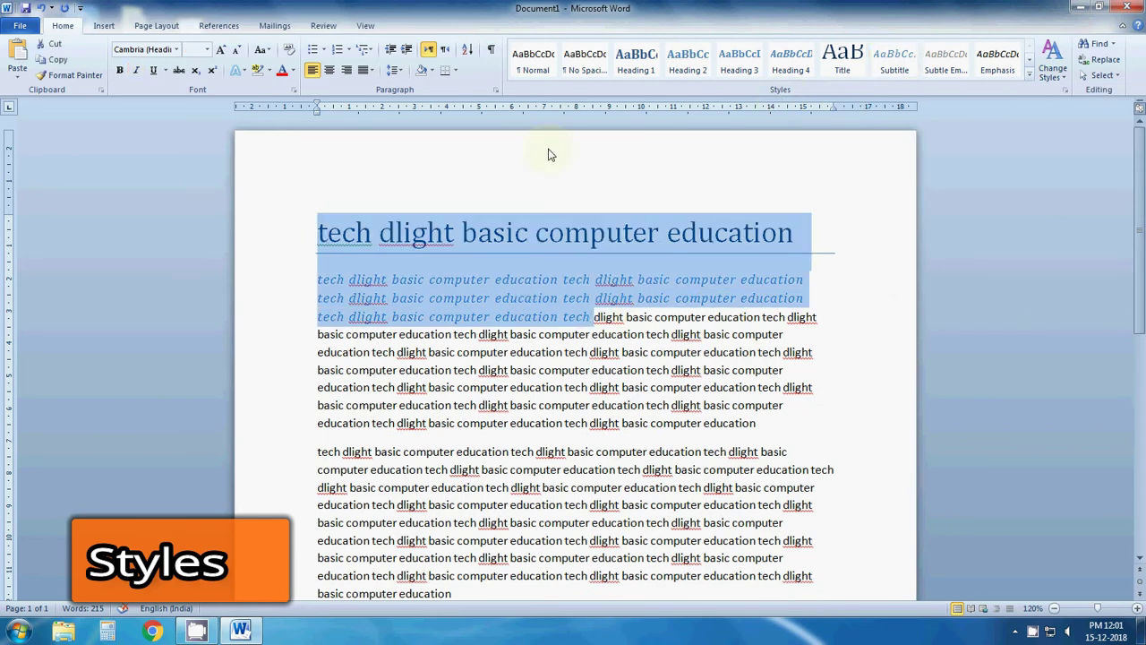
left_click(530, 62)
left_click(632, 338)
mouse_move(591, 287)
left_mouse_down()
mouse_move(442, 283)
mouse_move(279, 251)
left_mouse_up()
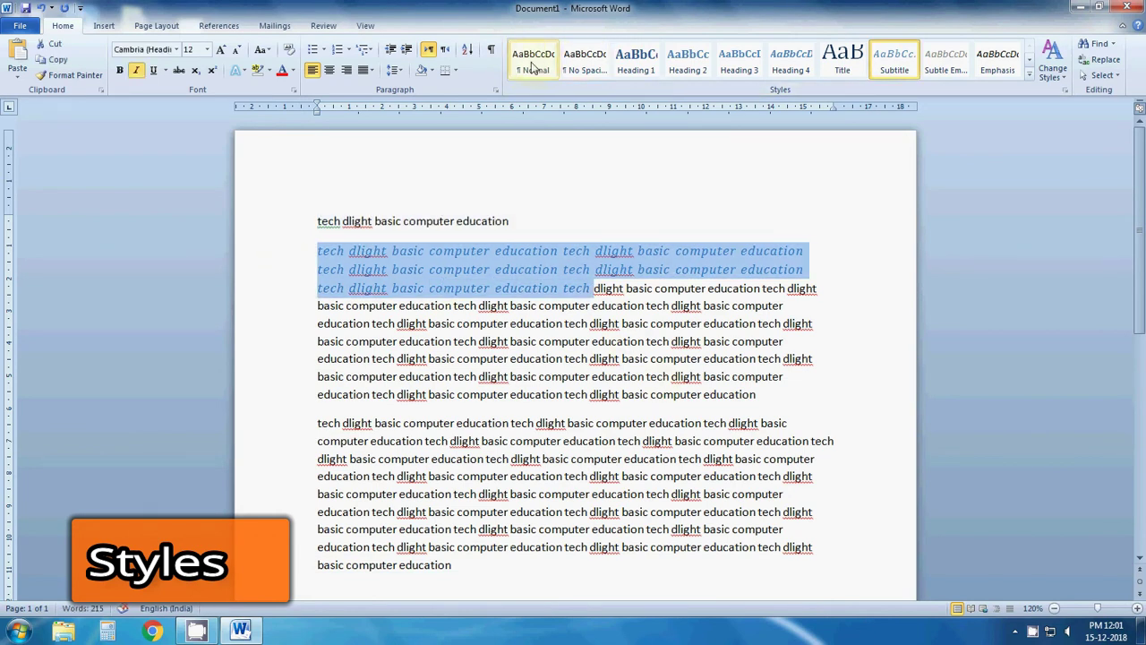
left_click(532, 64)
left_click(559, 303)
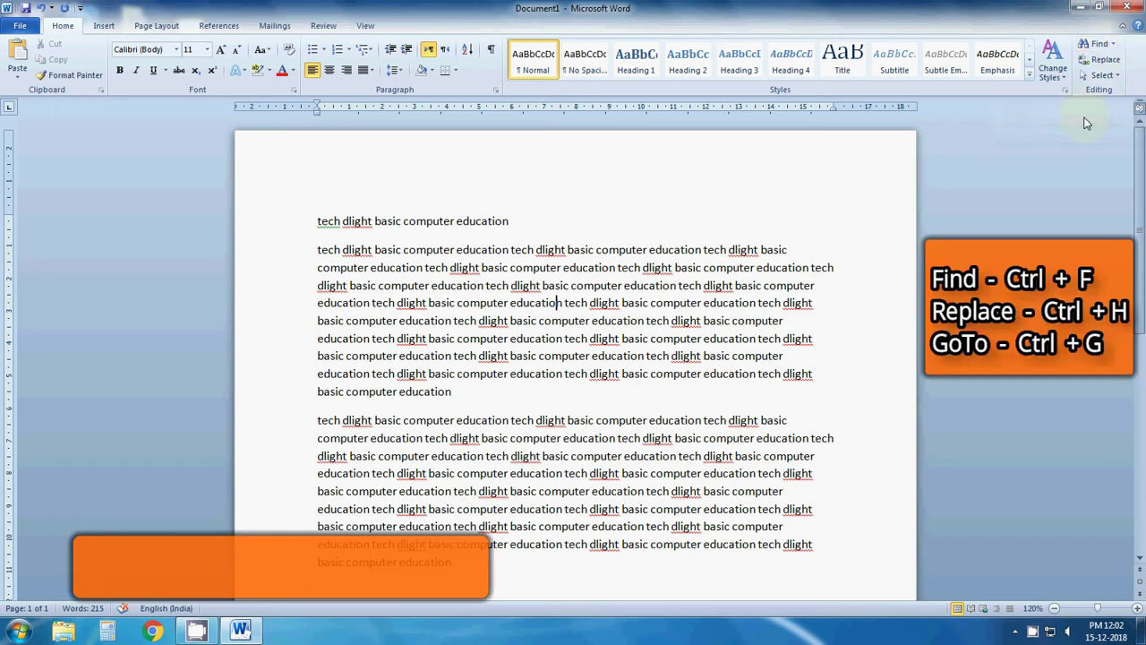
Click into the document and open the Find Navigation pane
mouse_move(319, 221)
left_mouse_down()
mouse_move(512, 409)
mouse_move(534, 471)
left_mouse_up()
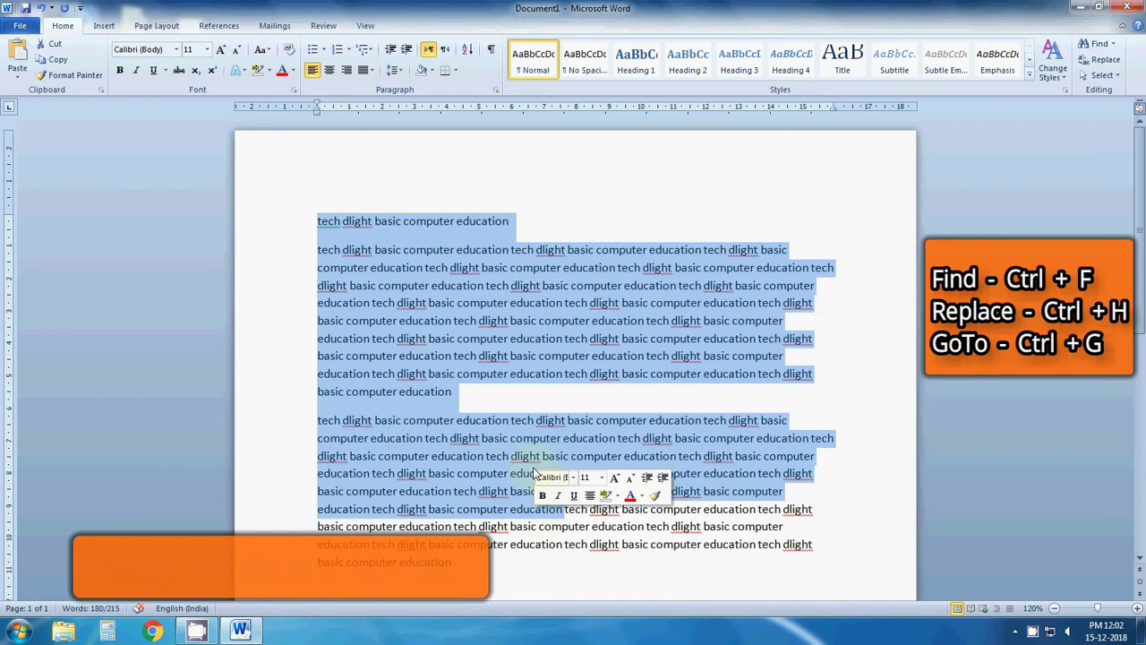
left_click(531, 456)
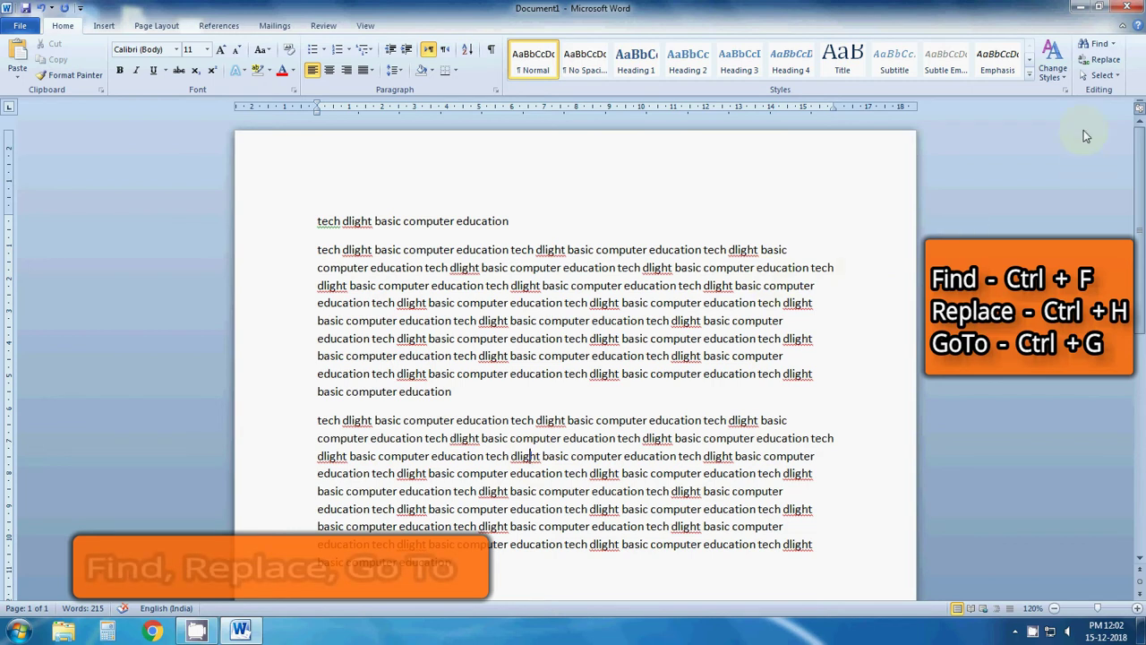
left_click(1095, 44)
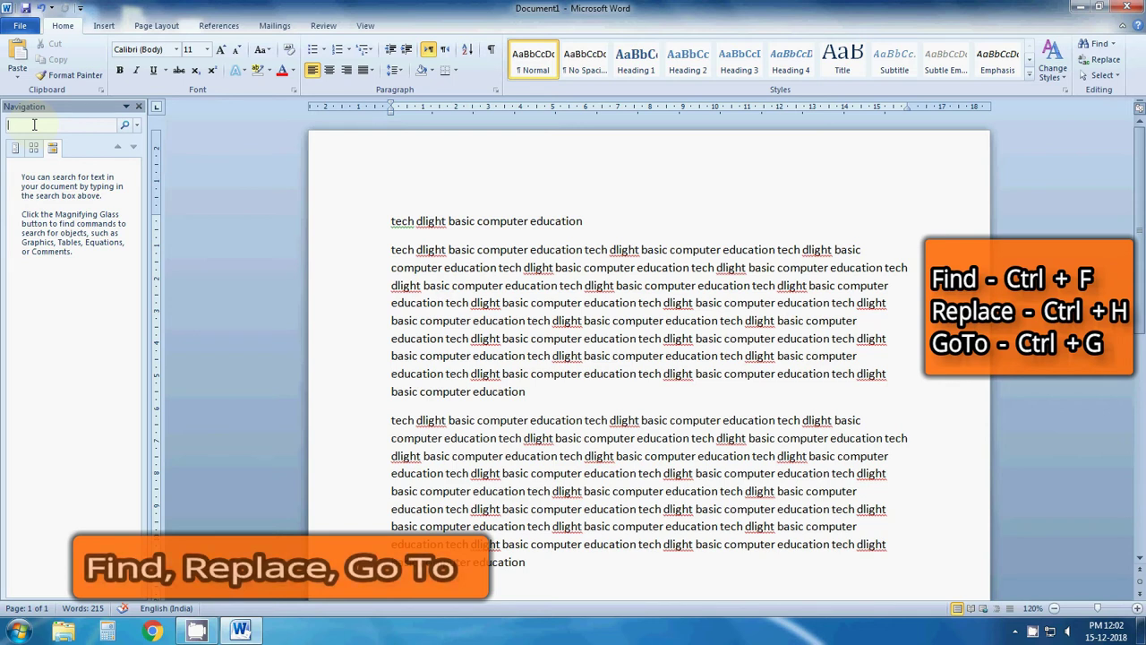
type("dlug")
Search for 'dlight' to highlight its 43 matches, then close the Navigation pane
key("BackSpace")
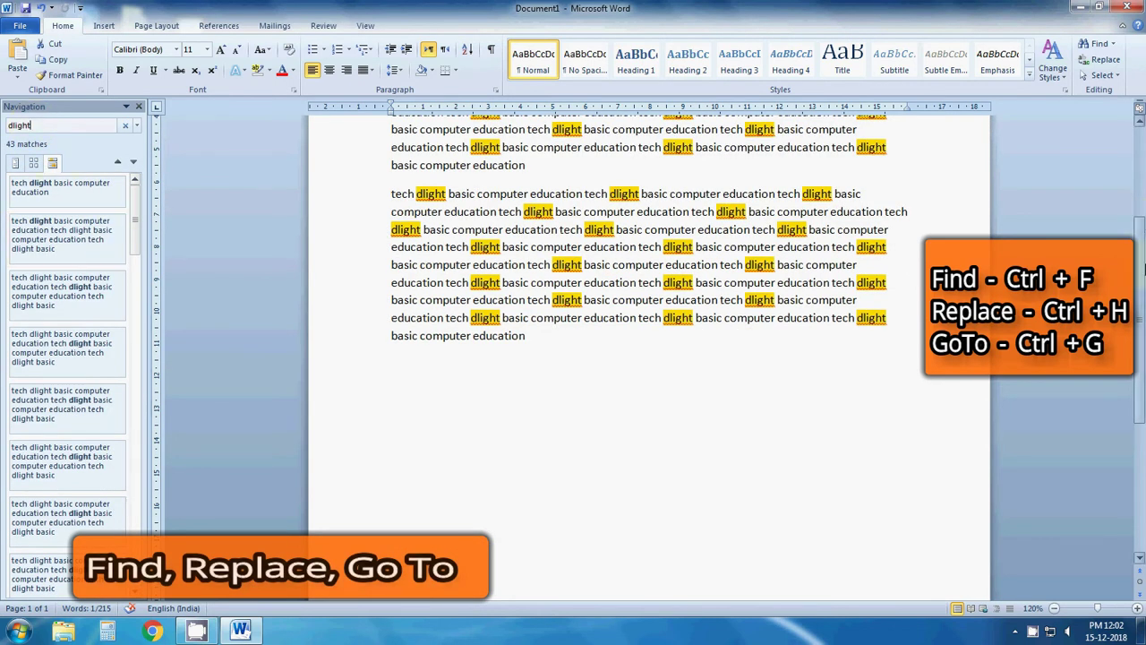
scroll(573, 261, "up", 5)
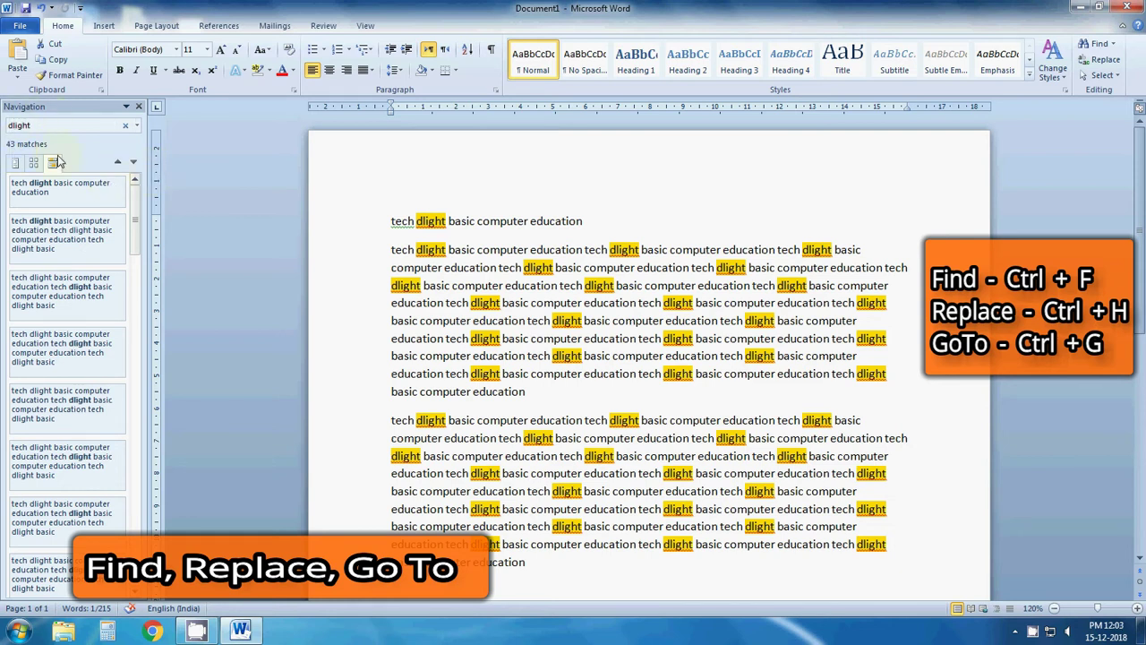
left_click(429, 220)
left_click(450, 267)
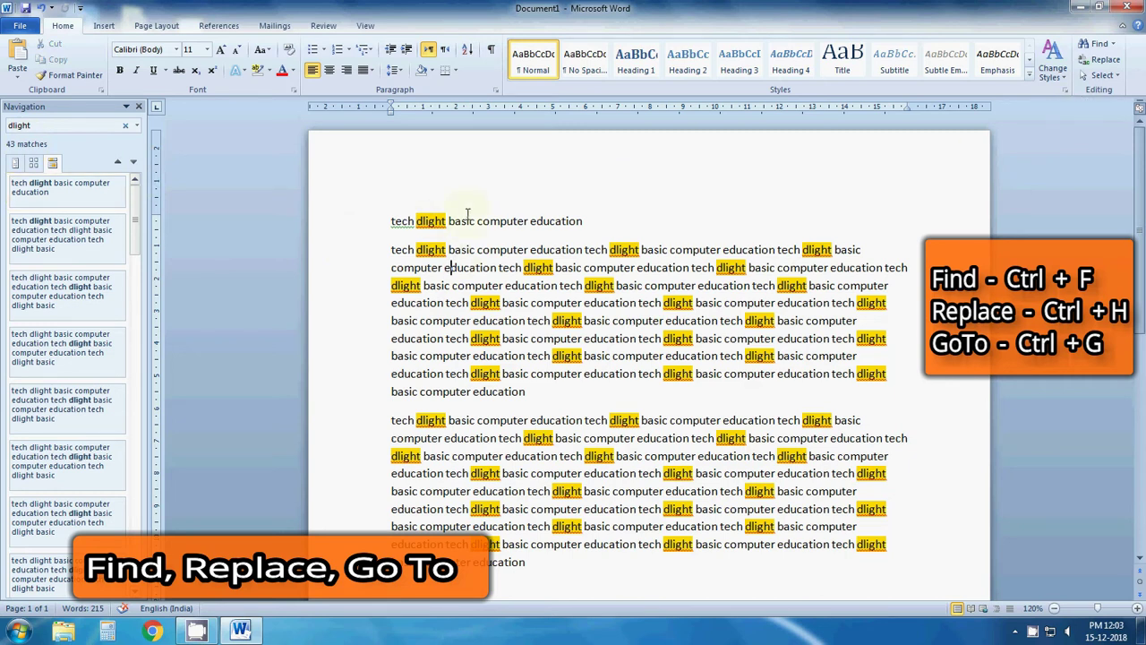
left_click(139, 107)
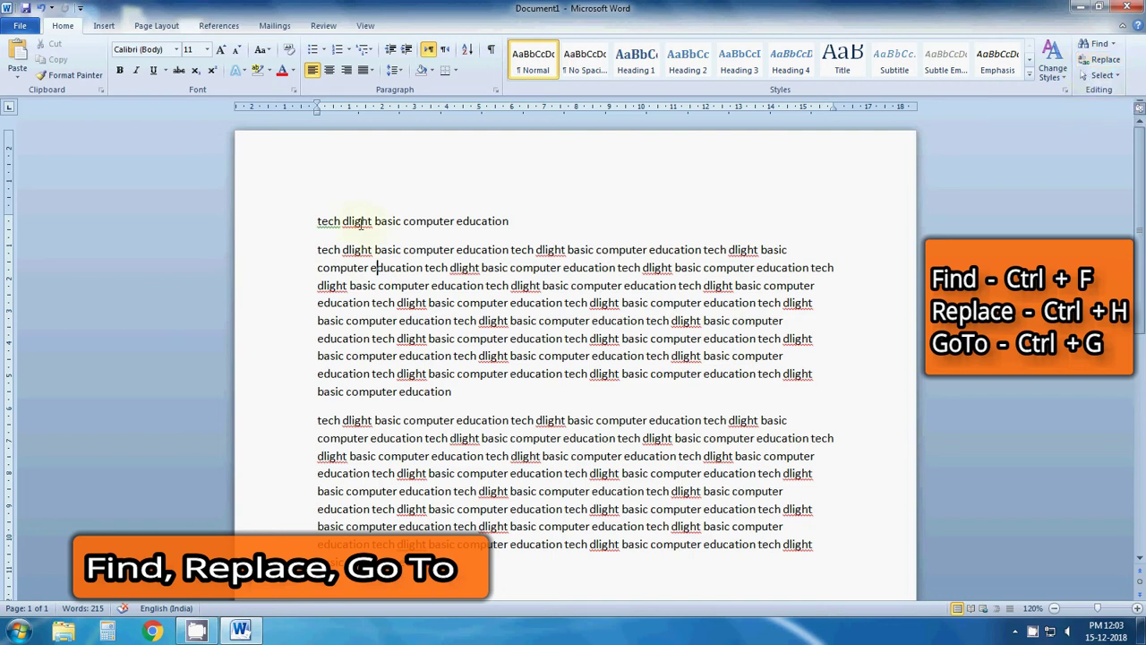
Open Find and Replace with 'dlight' to find and 'mohan' as the replacement
left_click(393, 252)
left_click(1111, 62)
mouse_move(509, 152)
left_mouse_down()
mouse_move(650, 134)
mouse_move(880, 63)
left_mouse_up()
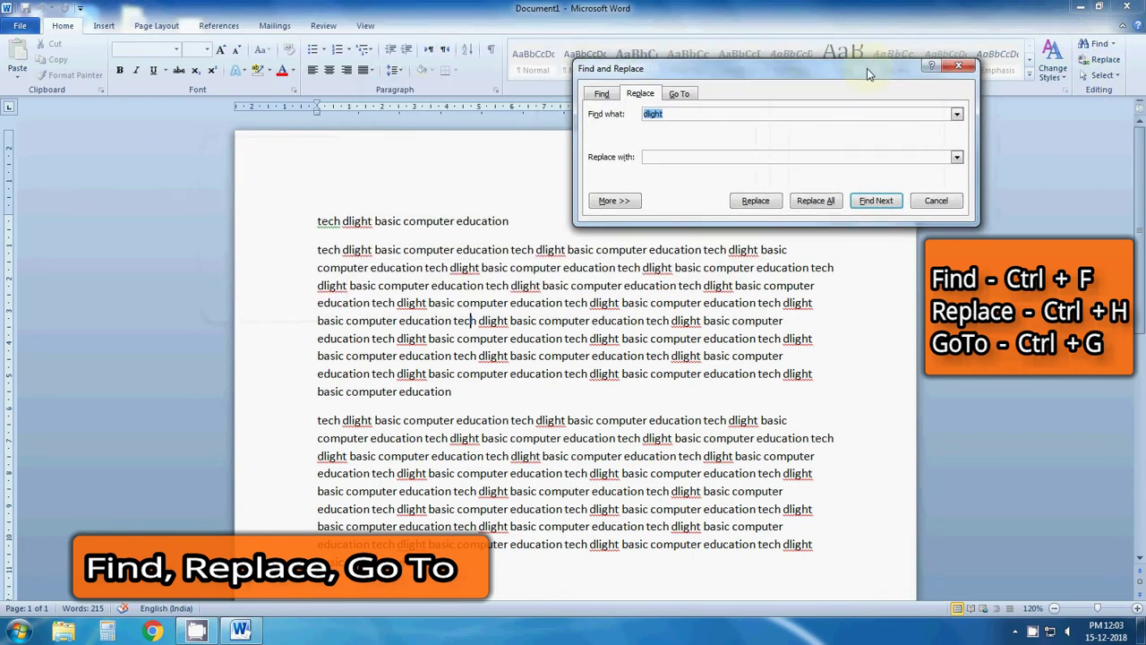
left_click(675, 115)
left_click(659, 159)
double_click(672, 114)
left_click(682, 159)
type("mohan")
Replace the first 'dlight' with 'mohan', then Replace All for the remaining 42 occurrences
left_click(766, 206)
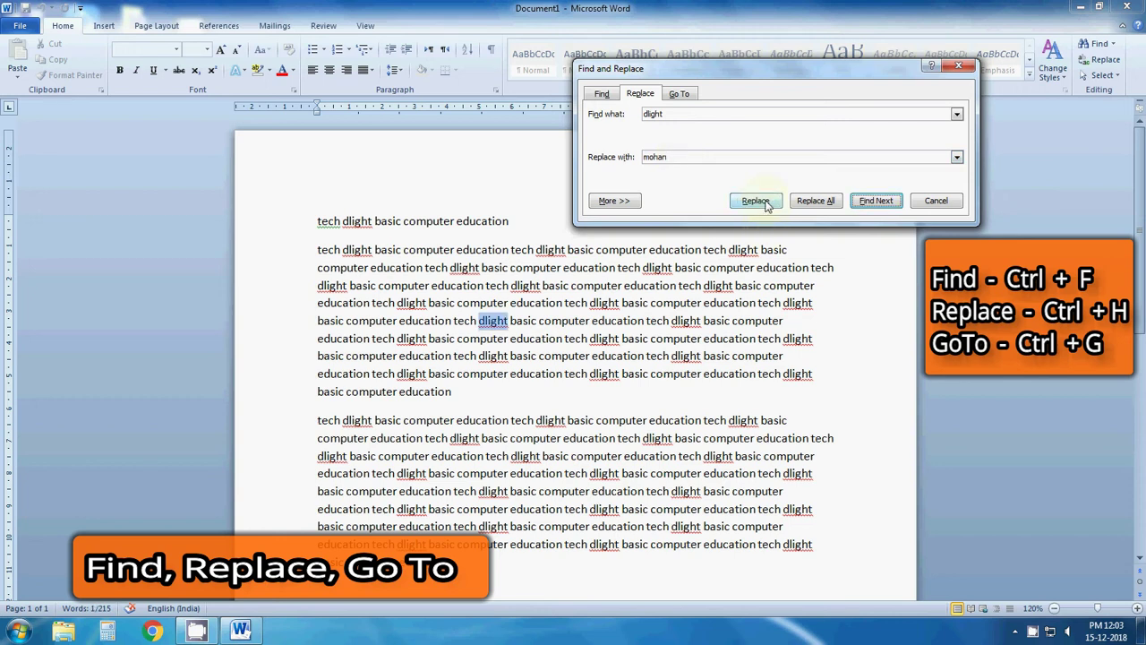
left_click(767, 205)
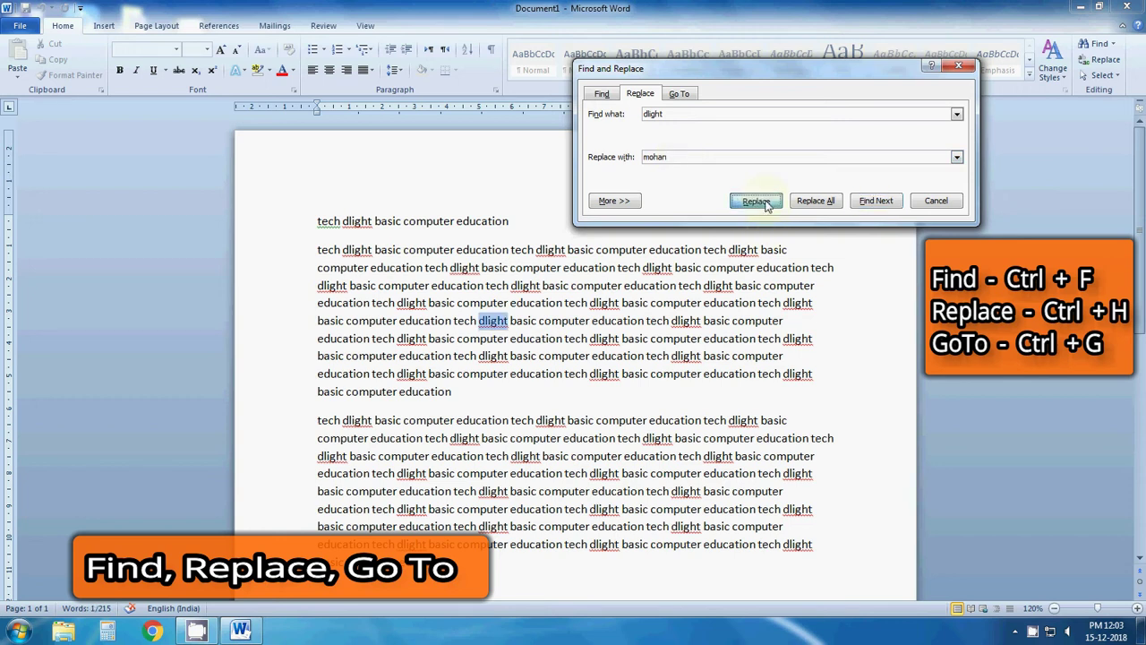
left_click(810, 202)
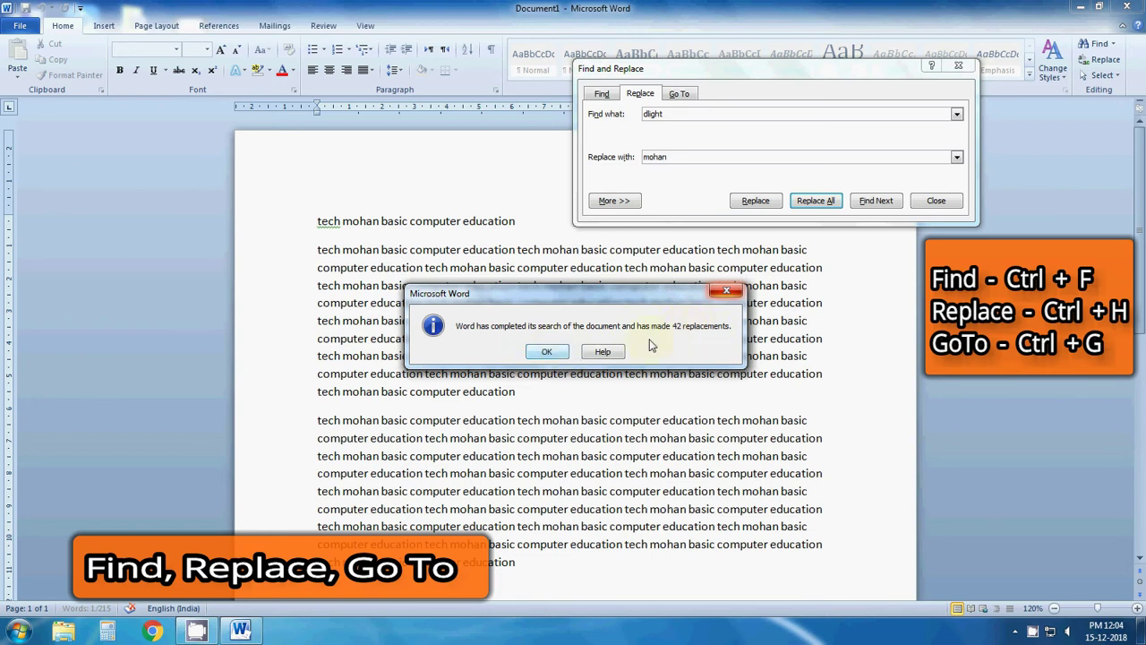
left_click(549, 351)
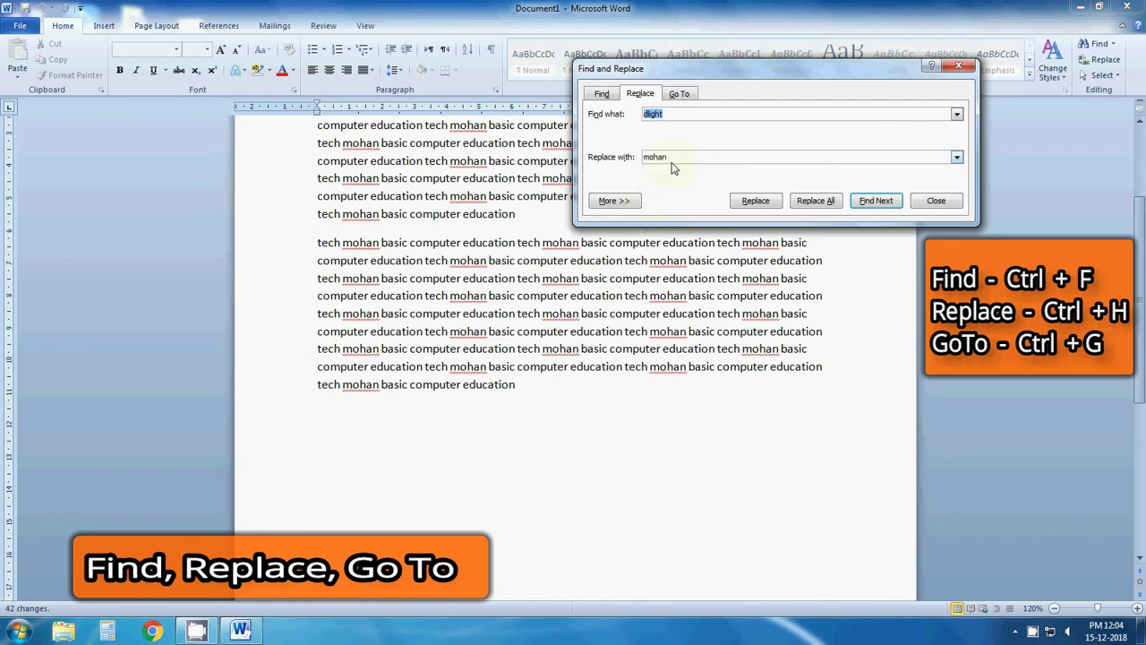
Replace all 43 occurrences of 'mohan' with 'DLight' and return to the Find tab
type("mohan")
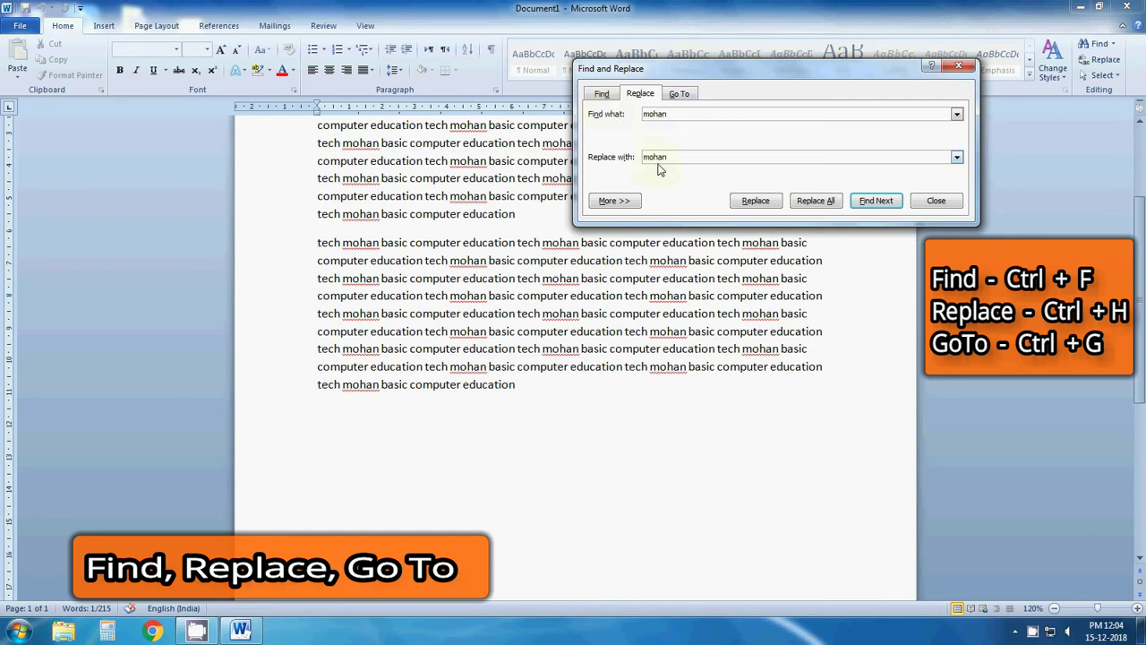
left_click_drag(670, 158, 533, 160)
type("DLight")
left_click(815, 200)
left_click(546, 351)
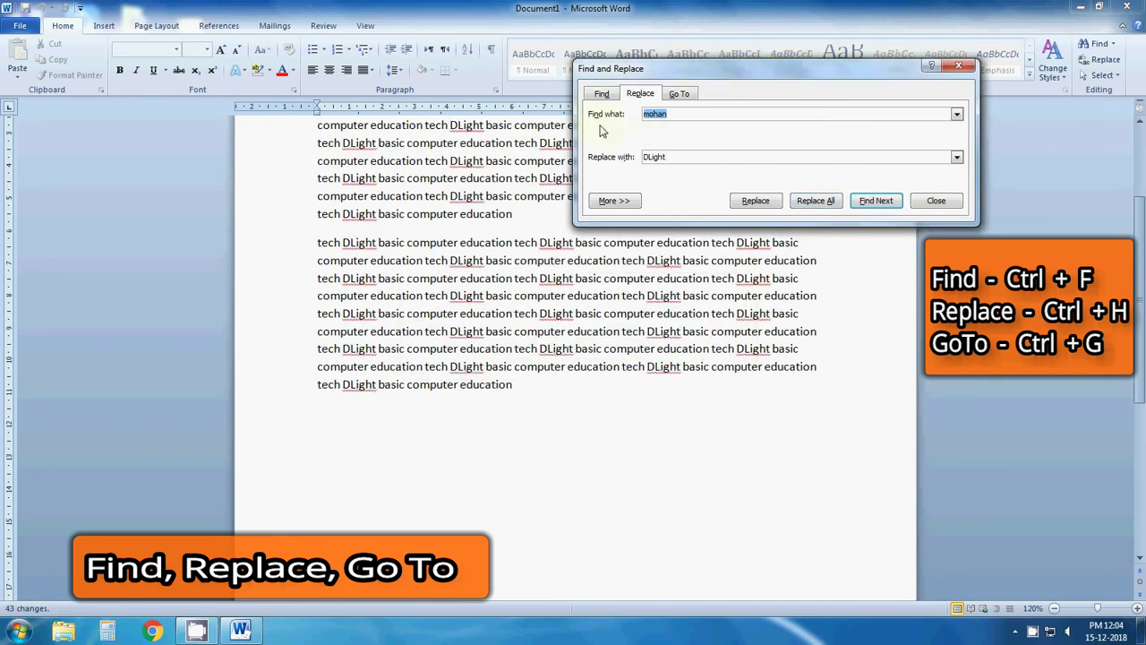
left_click(616, 100)
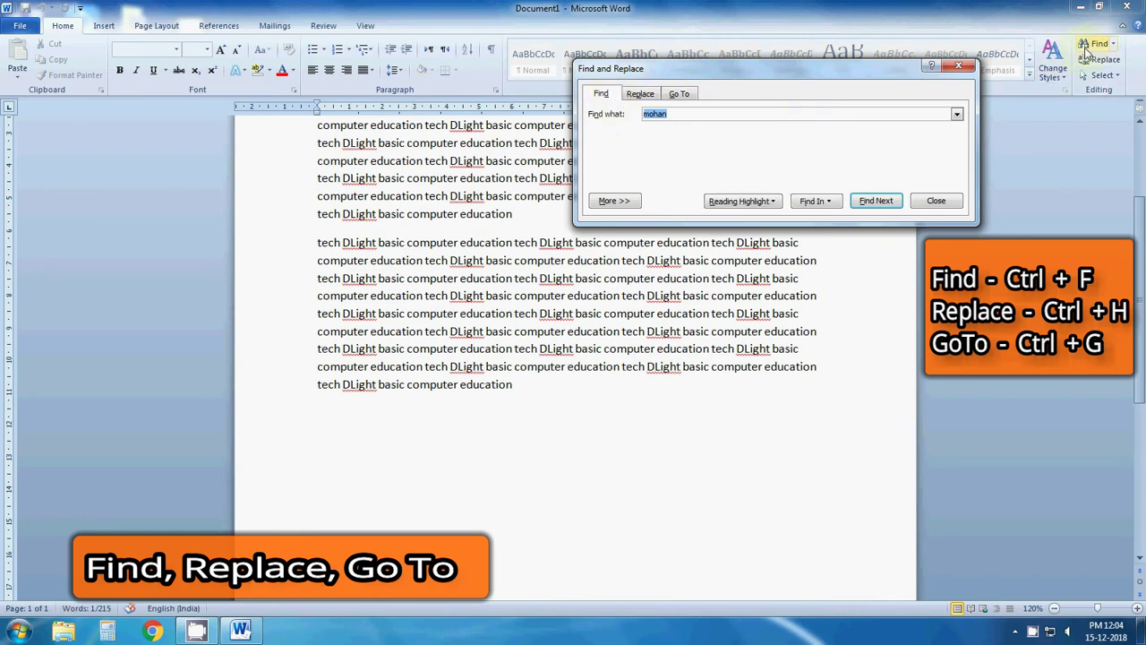
Search for 'computer' in the Main Document, highlighting all 43 occurrences at once
left_click(638, 97)
left_click(613, 97)
left_click(683, 115)
double_click(647, 115)
key("BackSpace")
type("computer")
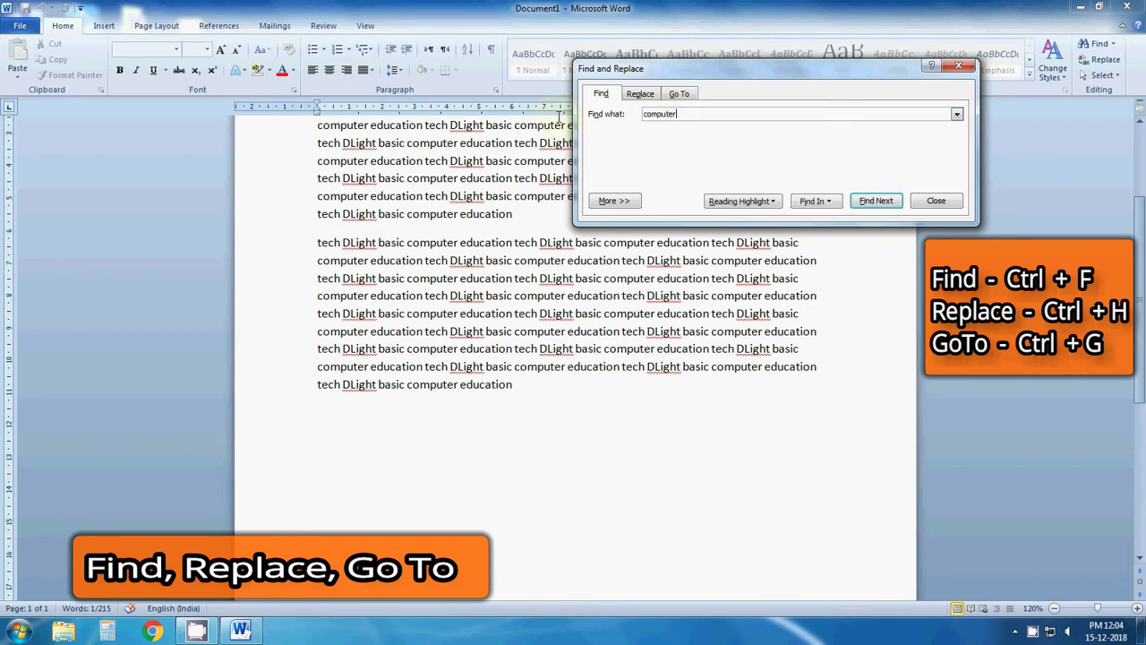
left_click(825, 204)
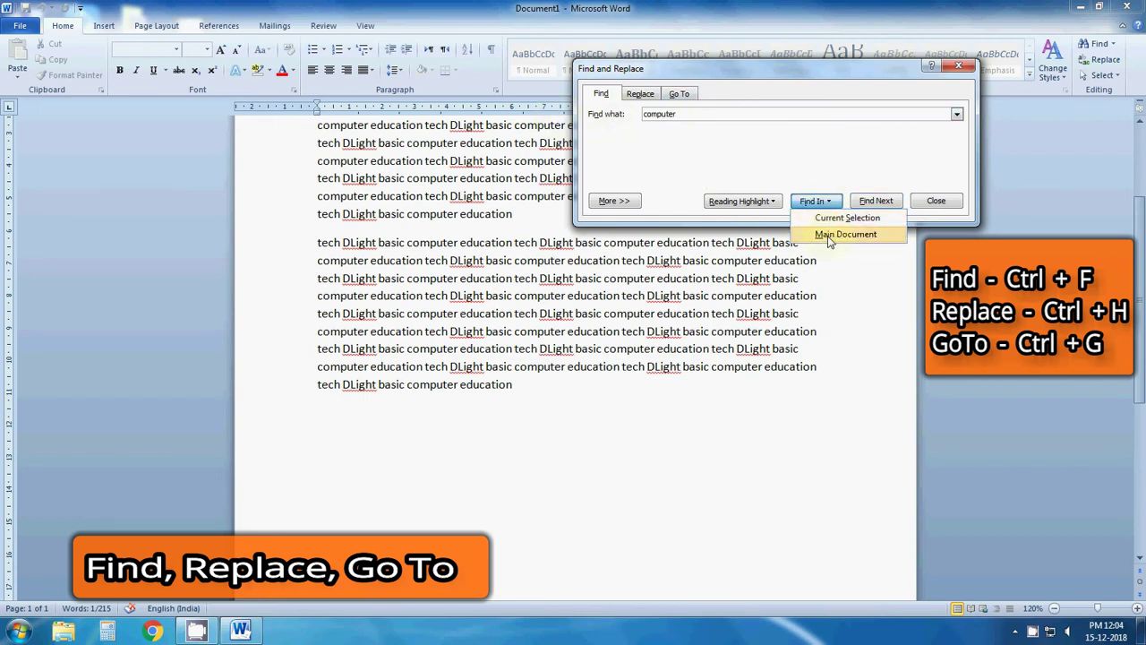
left_click(846, 234)
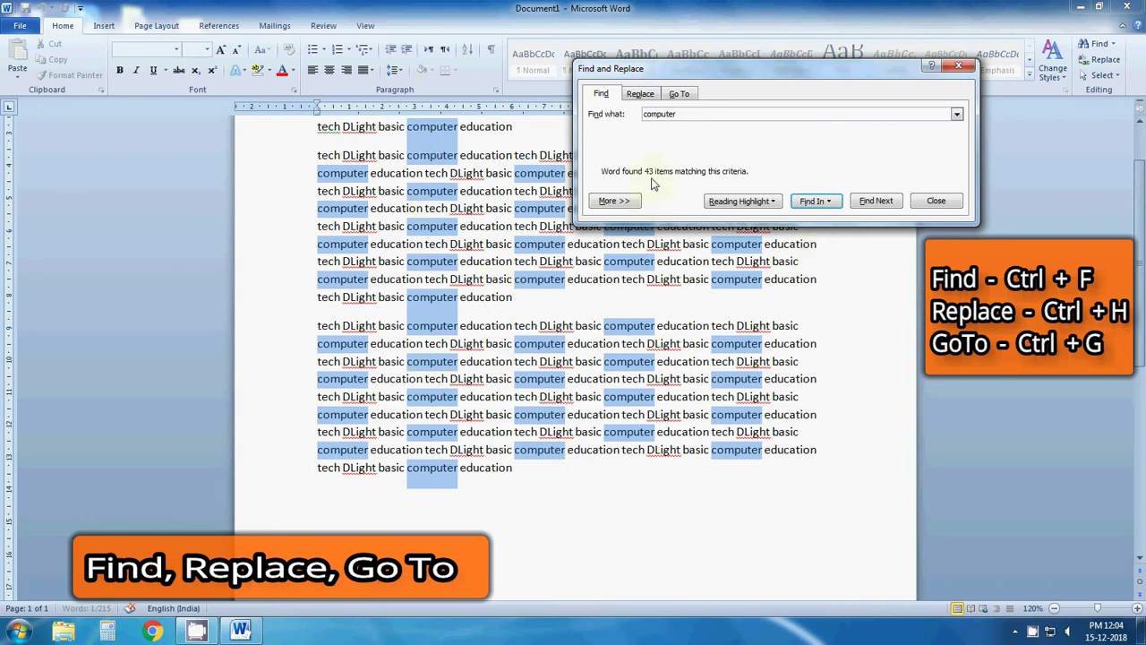
left_click(629, 95)
left_click(606, 95)
left_click(638, 95)
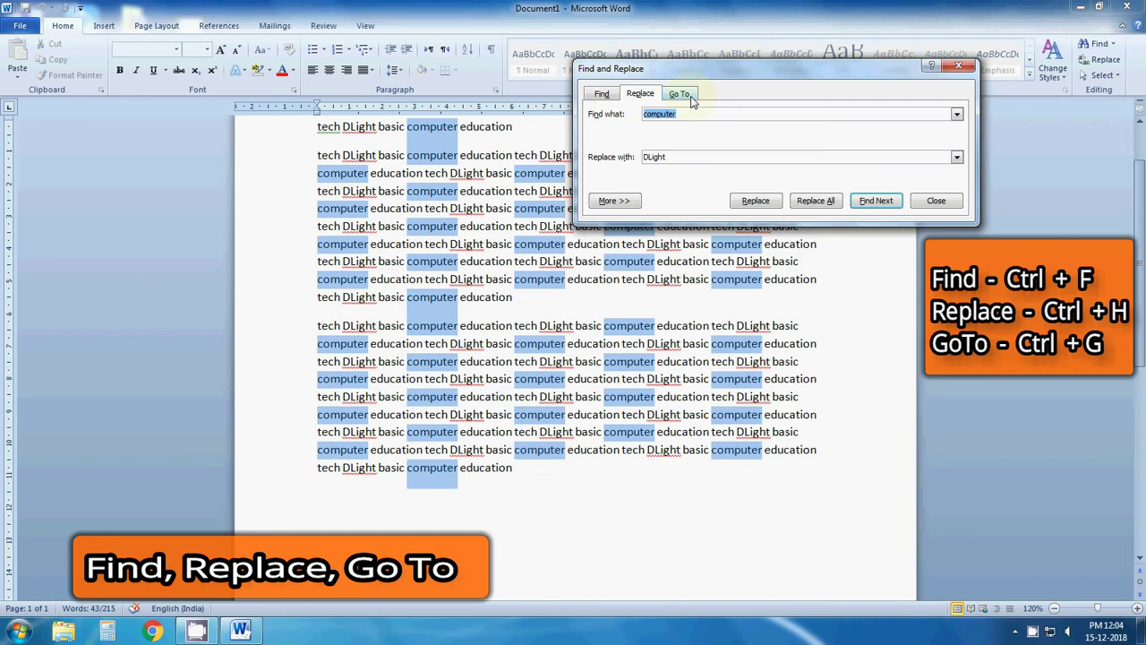
Explore the Go To options, switching 'Go to what' between Page and Line
left_click(681, 94)
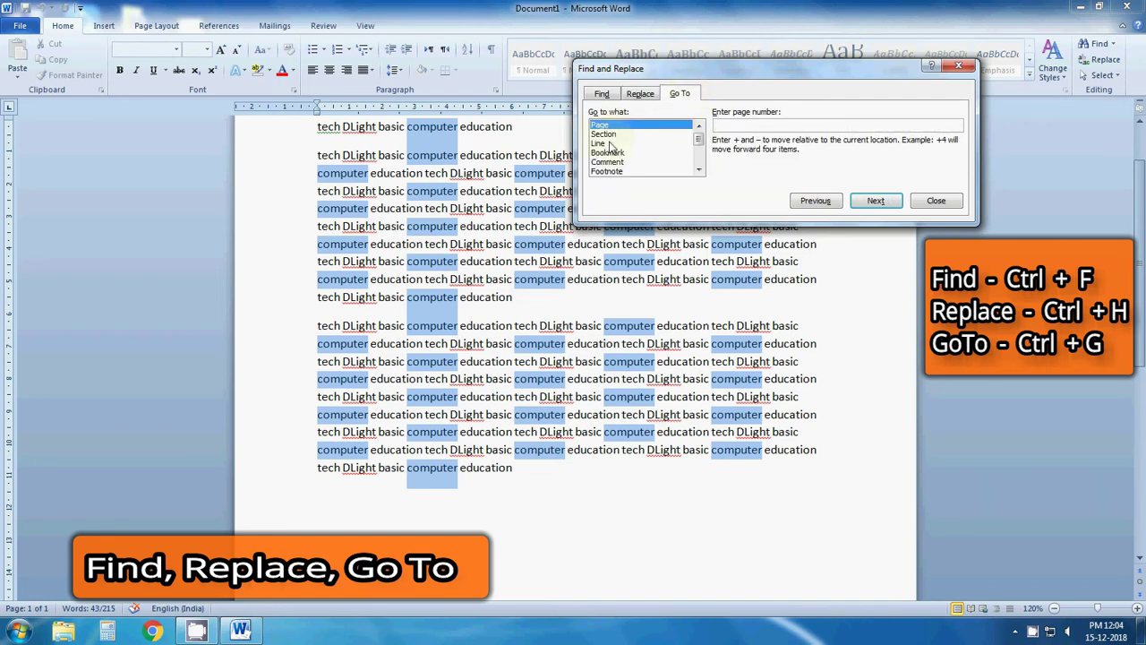
left_click(609, 145)
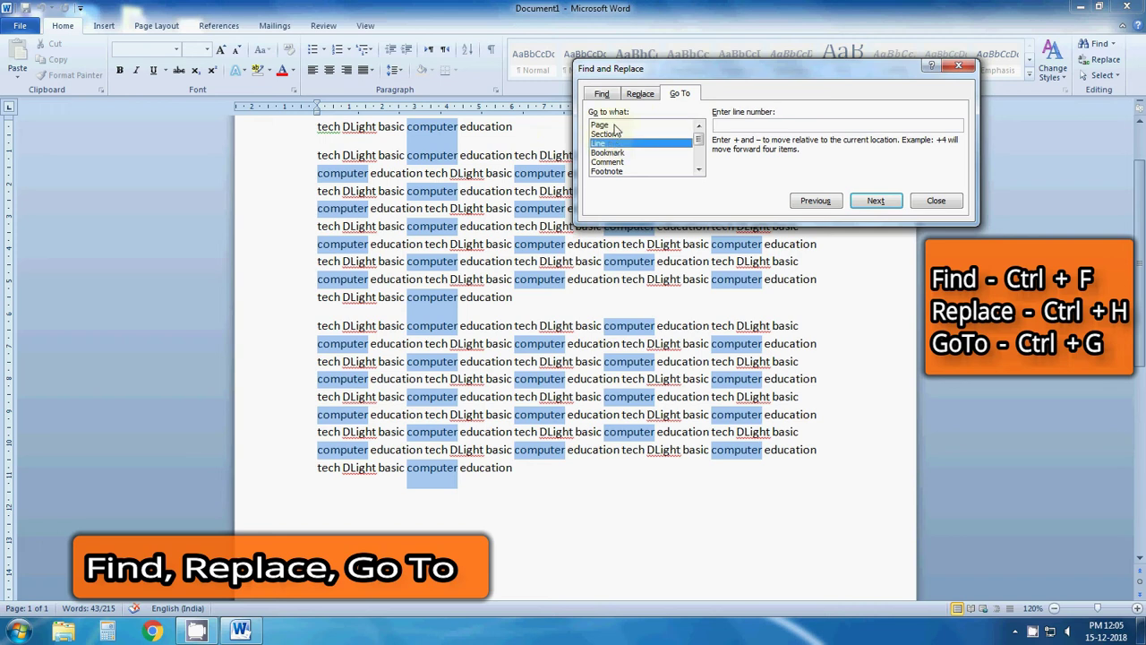
left_click(614, 126)
left_click(616, 144)
left_click(618, 126)
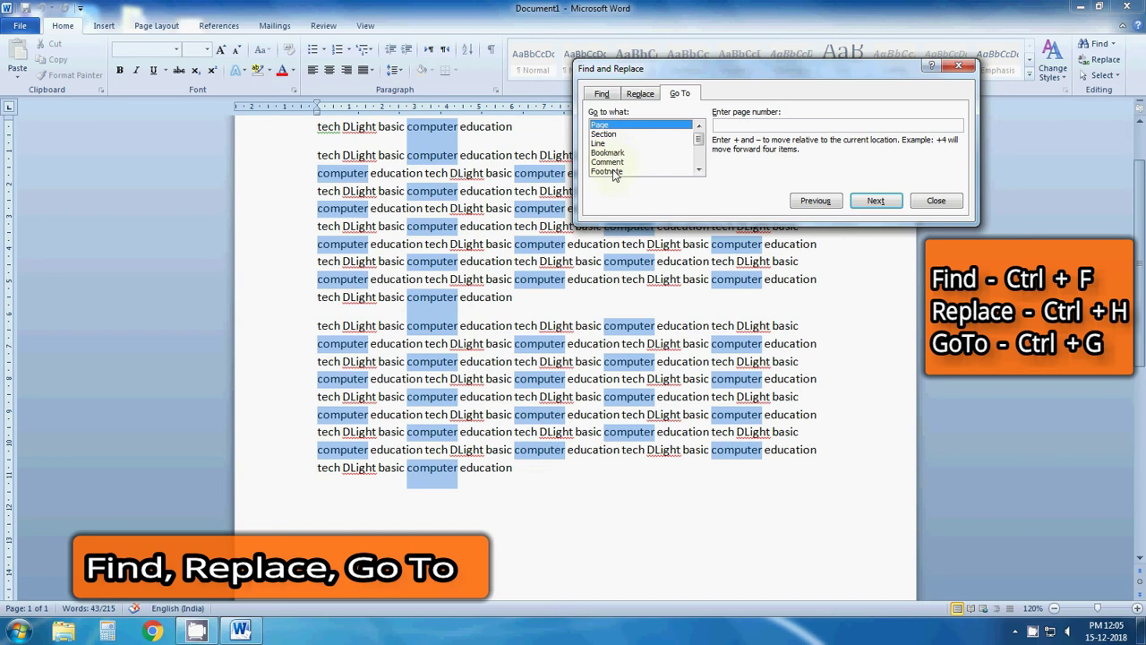
left_click(613, 145)
left_click(608, 127)
Select all the text, copy it and paste it to grow the document to 7 pages
left_click(958, 65)
scroll(1140, 179, "up", 3)
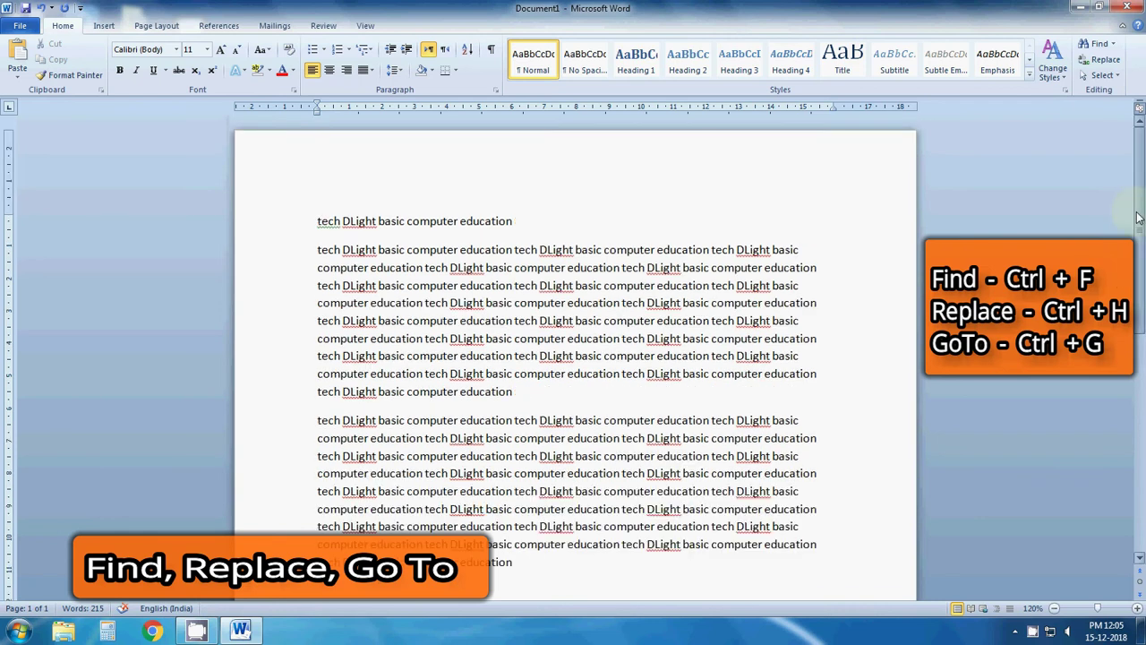
left_click(357, 223)
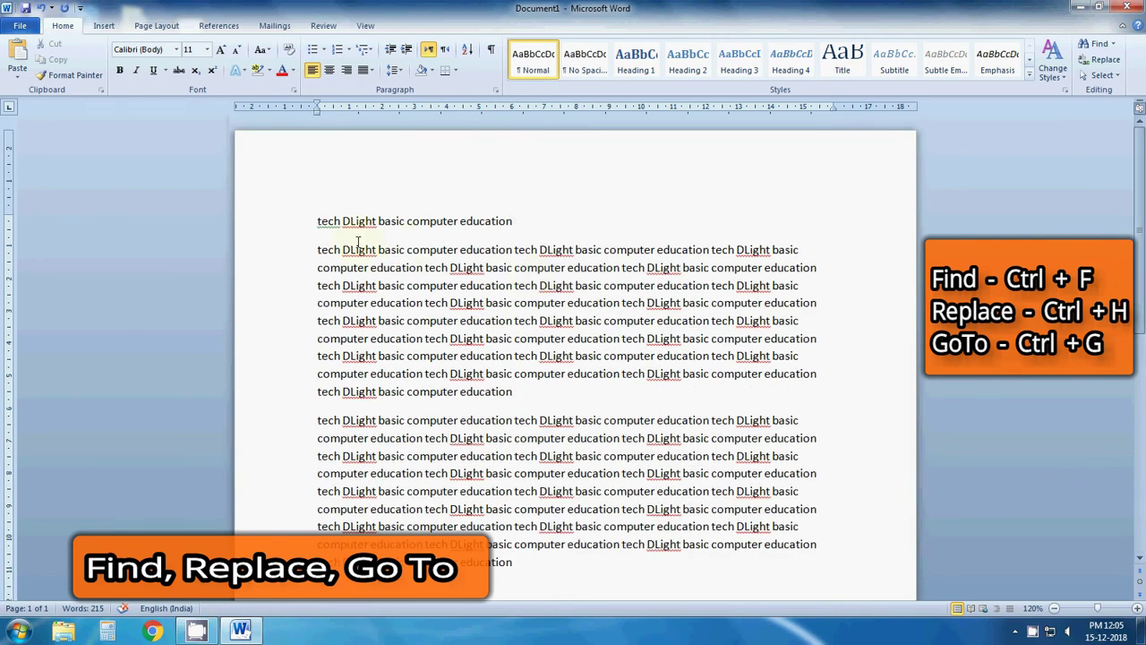
key("ctrl+a")
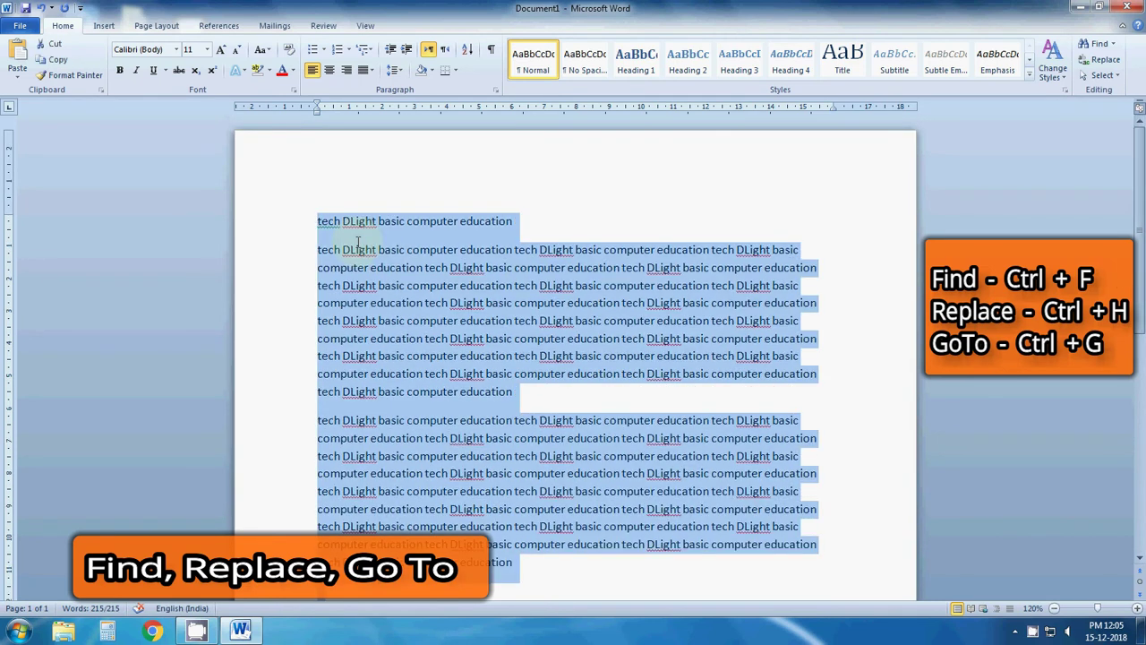
key("ctrl+c")
key("ctrl+v")
key("ctrl+v")
key("ctrl+v")
key("ctrl+v")
key("ctrl+v")
key("ctrl+v")
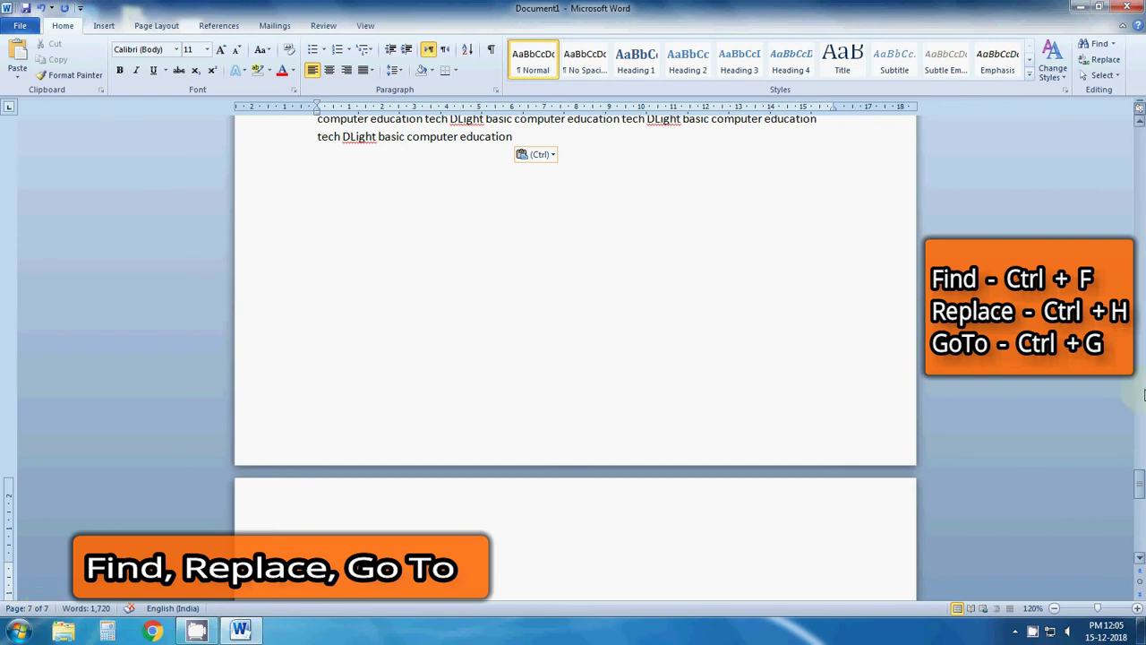
Scroll back to the top of page 1 and put the caret in the first paragraph
left_click_drag(1142, 485, 1141, 132)
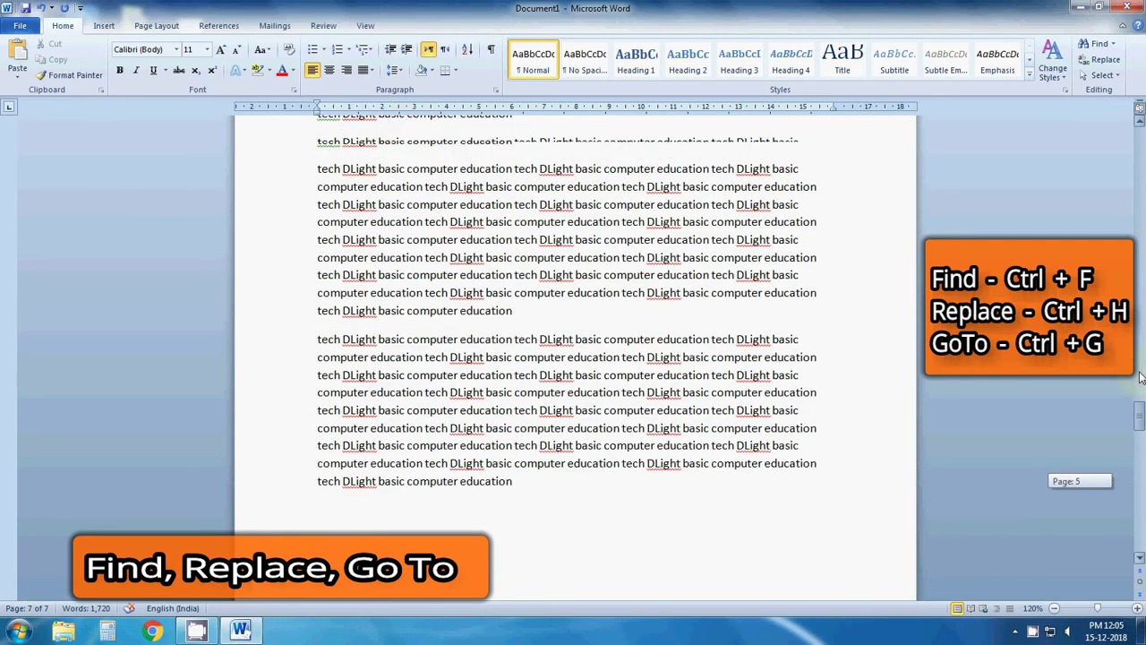
left_click(408, 221)
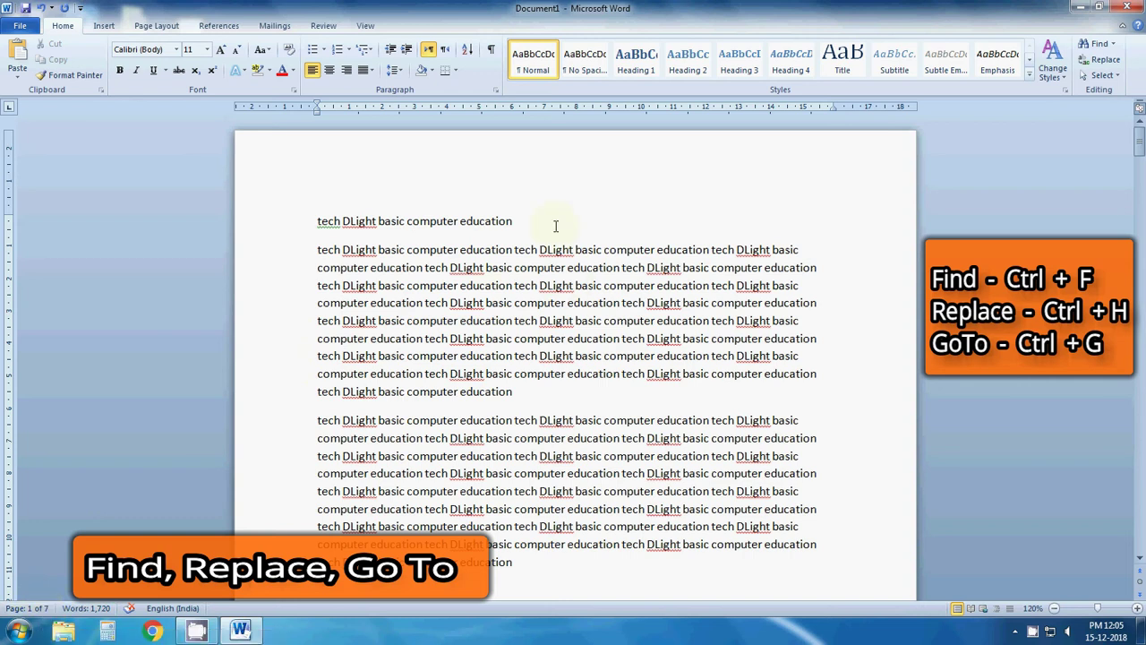
Use Go To to jump to page 5, then to line 105
left_click(1099, 60)
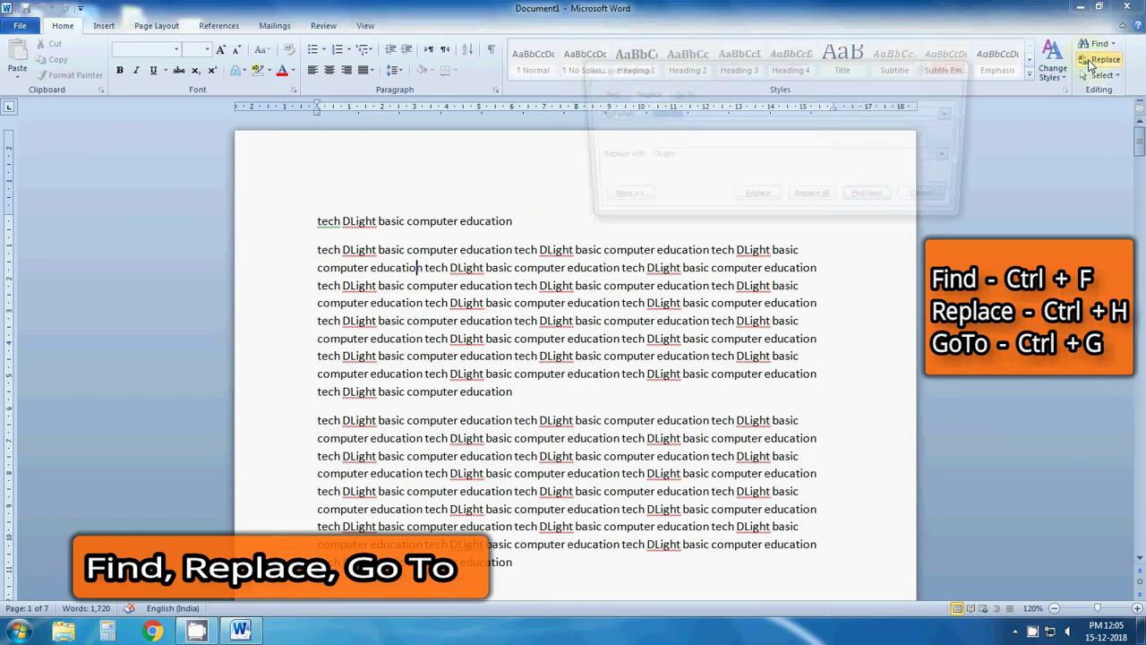
left_click(687, 97)
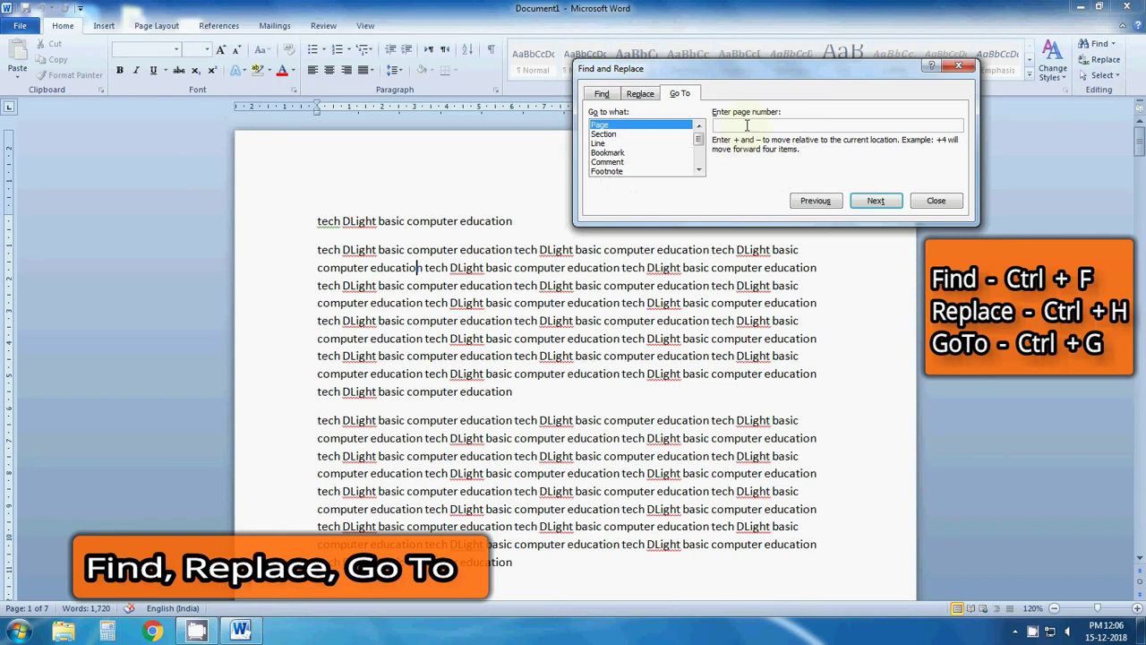
type("5")
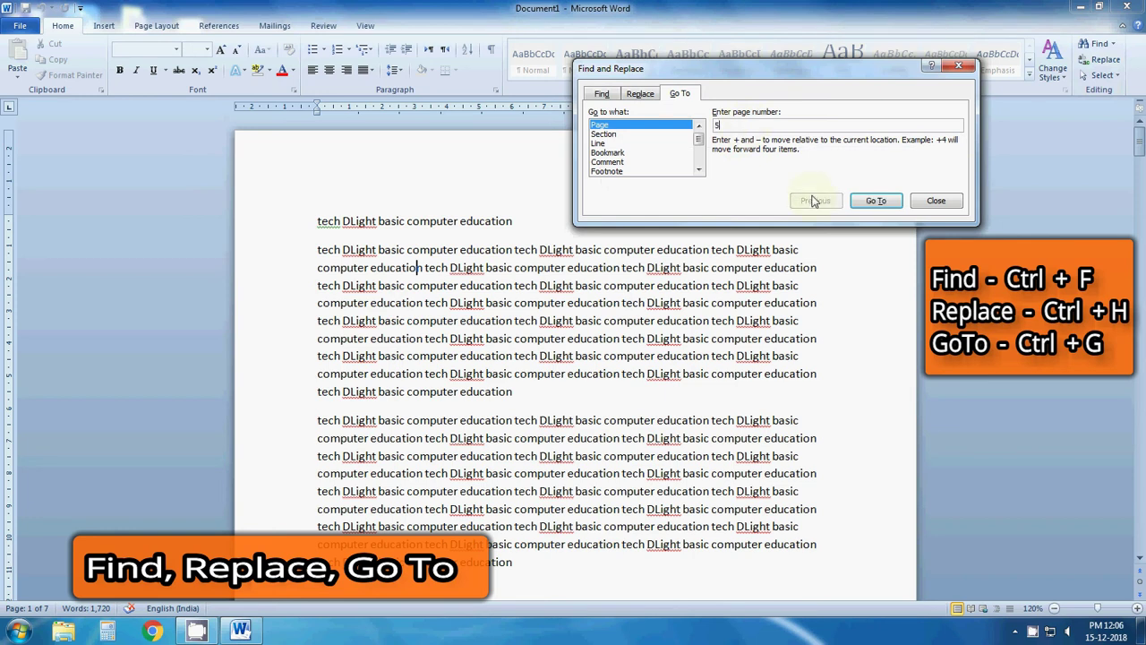
left_click(885, 201)
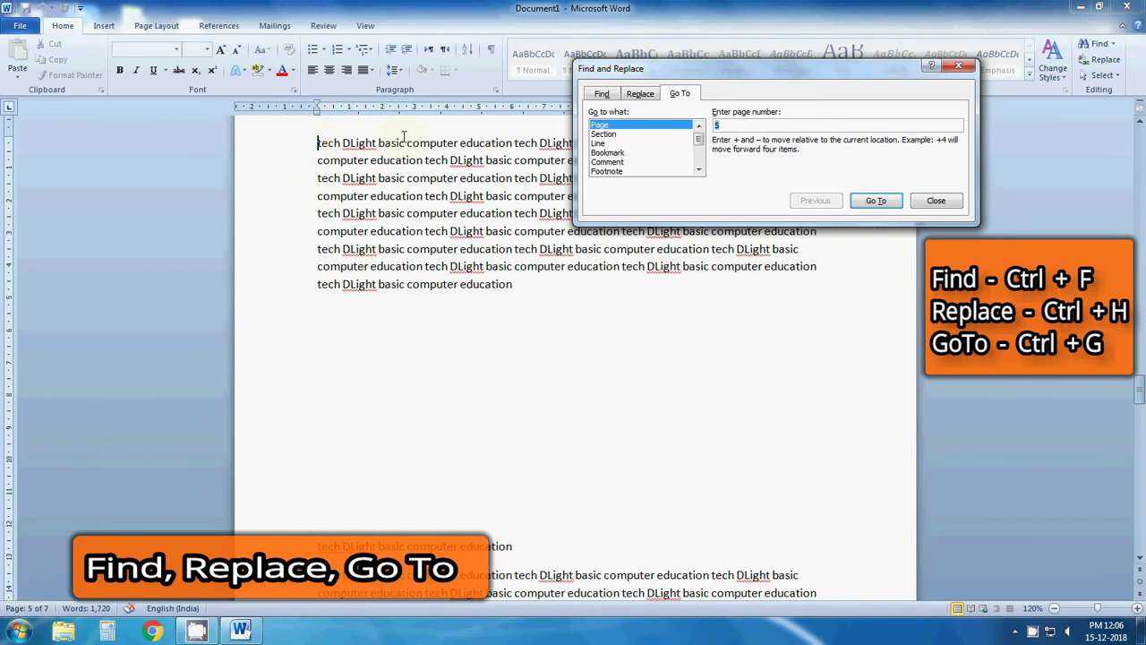
left_click(605, 143)
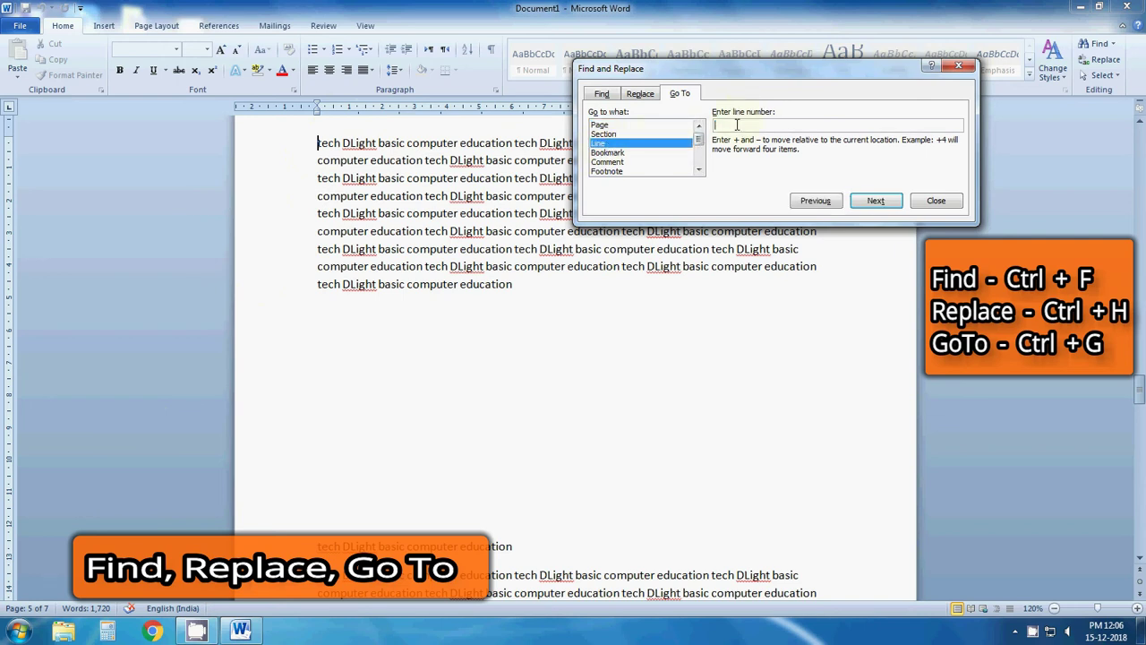
type("105")
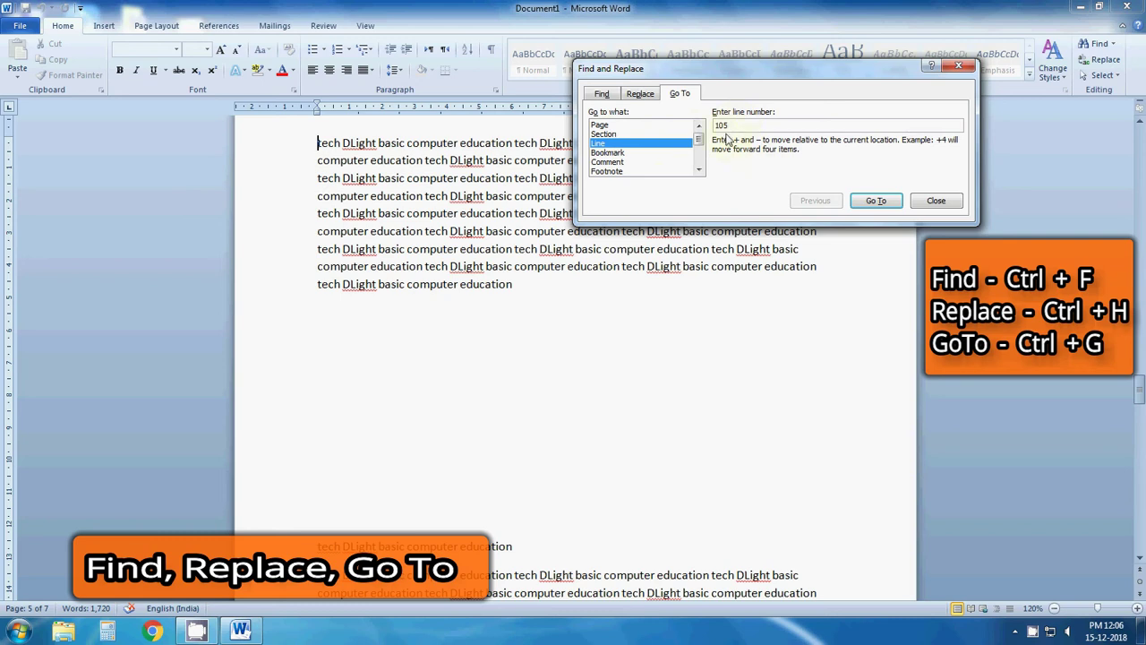
left_click(869, 202)
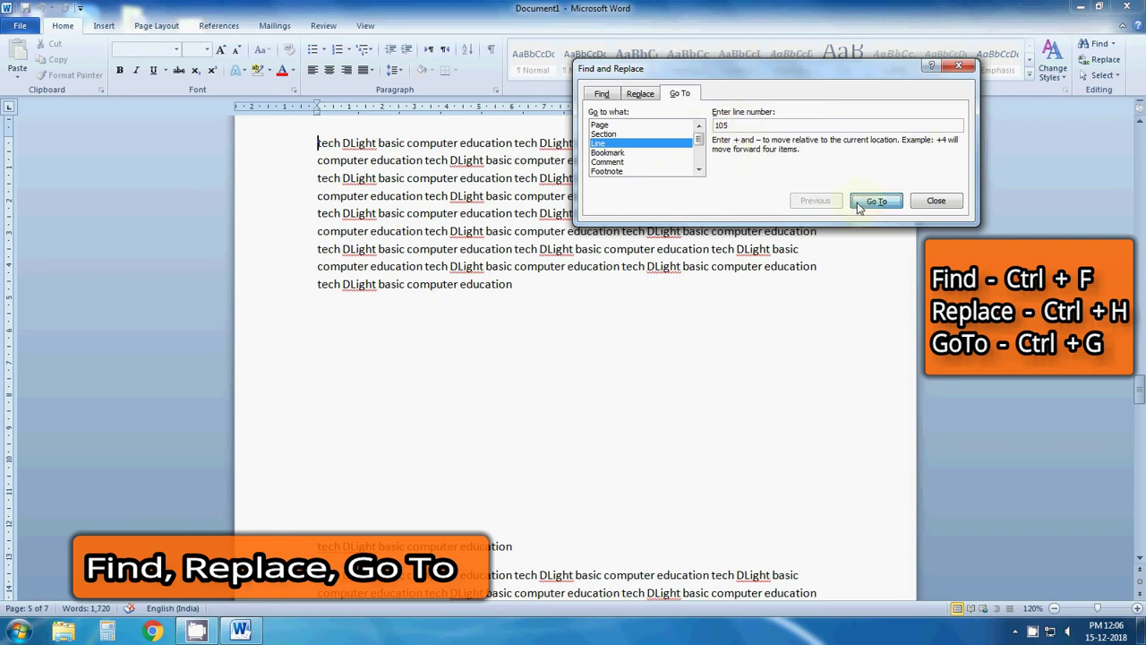
left_click(955, 204)
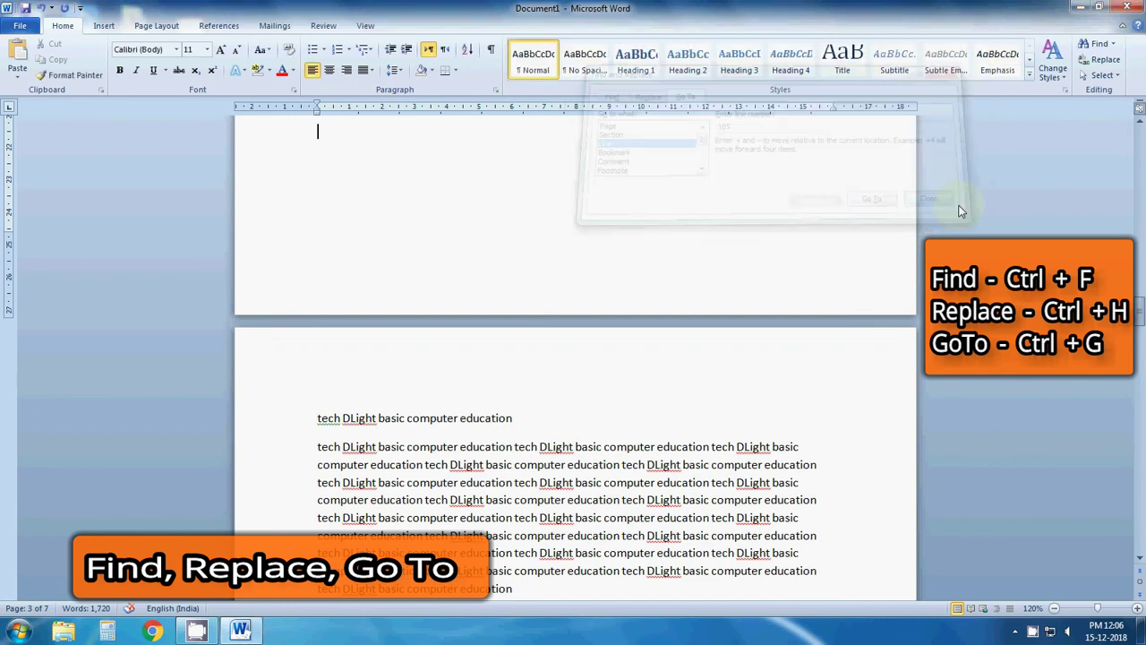
scroll(316, 478, "down", 5)
scroll(317, 477, "down", 2)
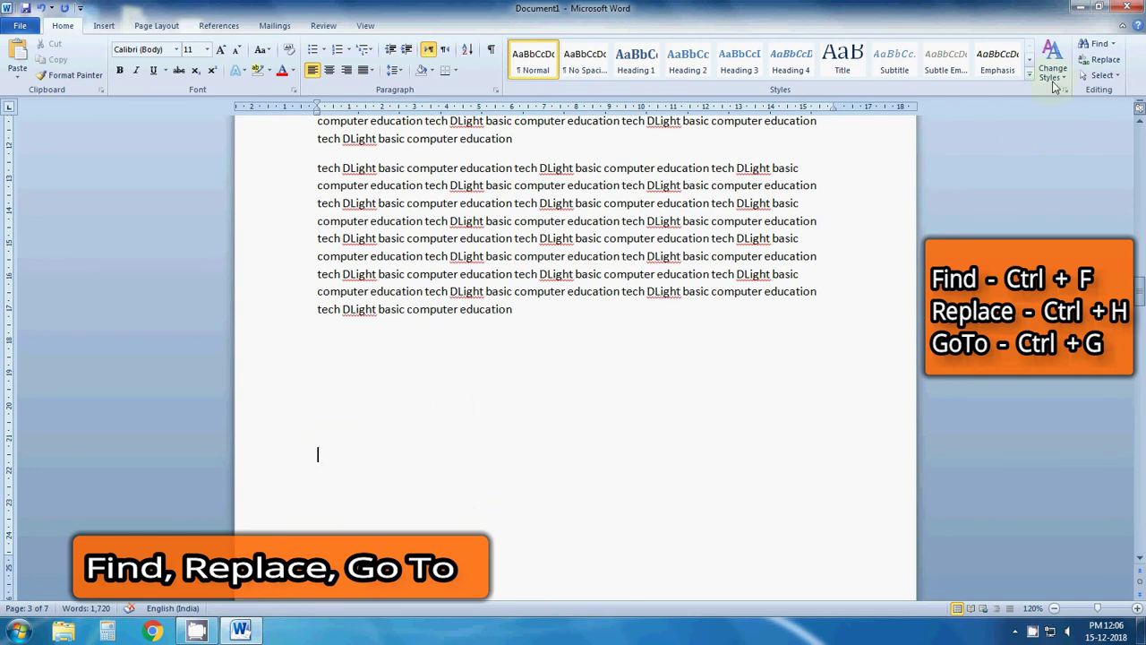
left_click(1100, 61)
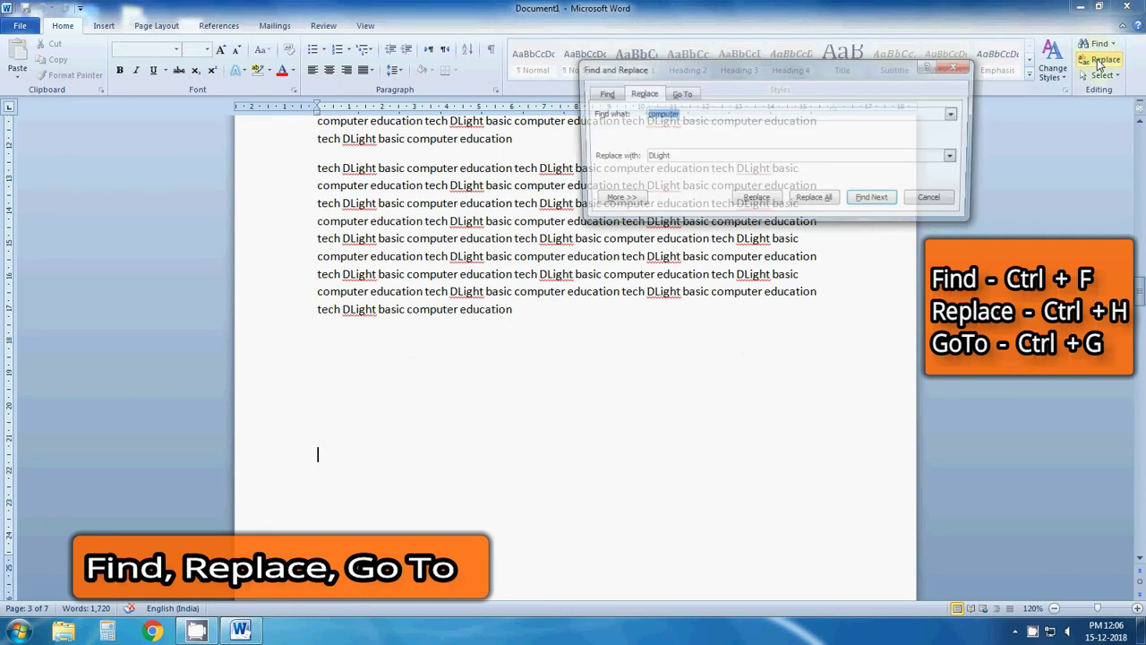
left_click(611, 96)
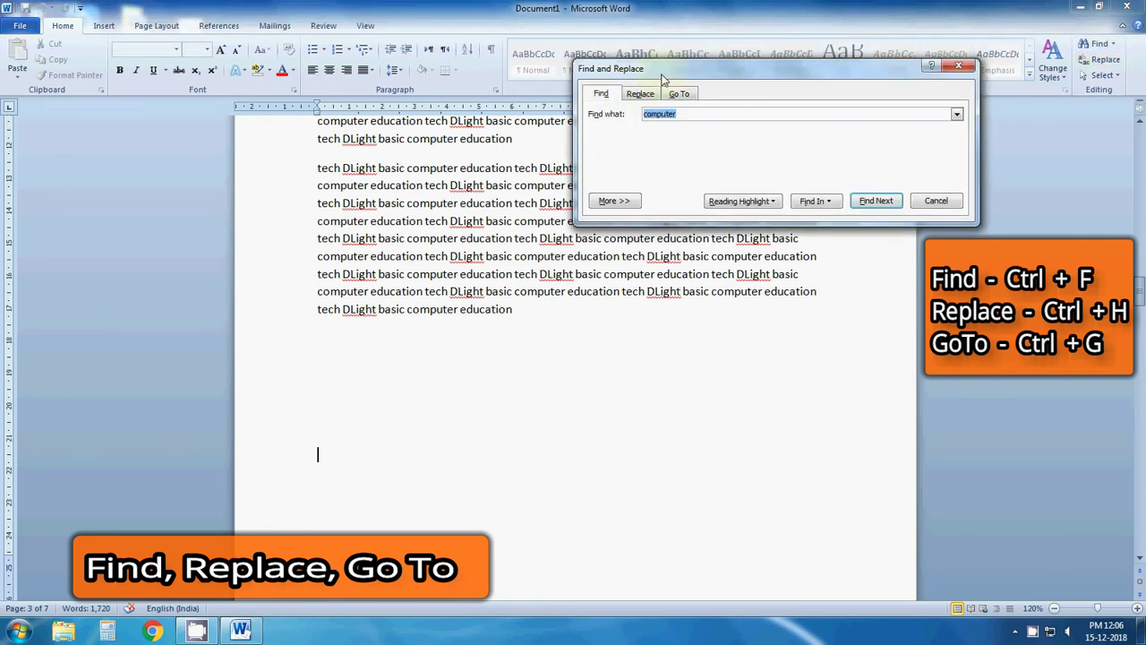
left_click_drag(663, 72, 536, 144)
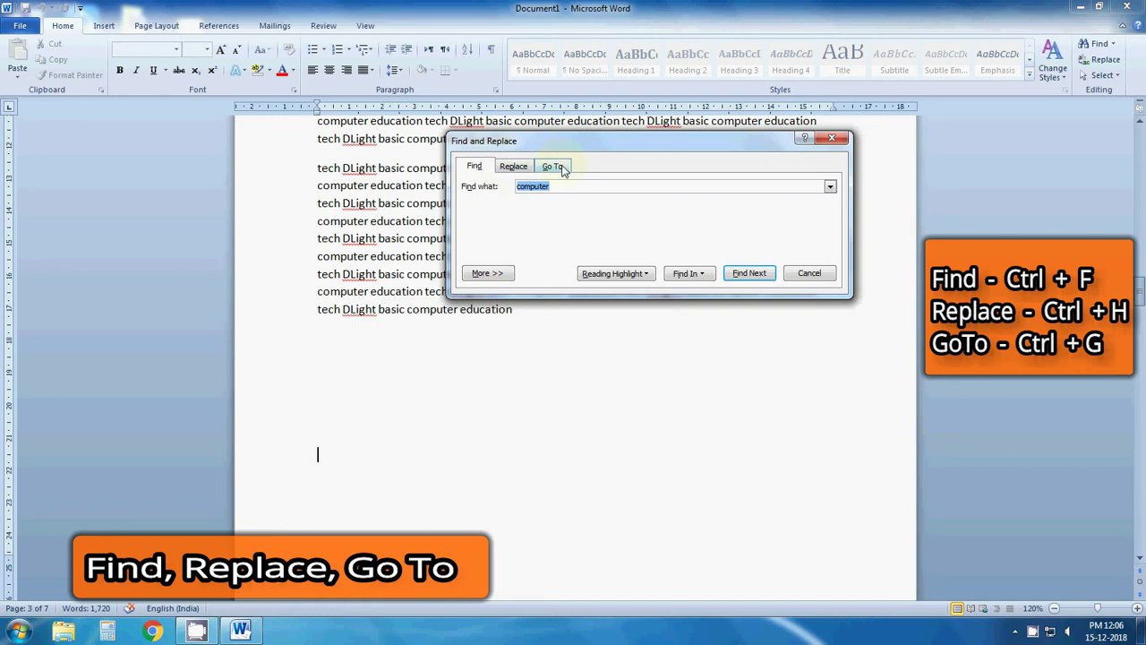
left_click(835, 139)
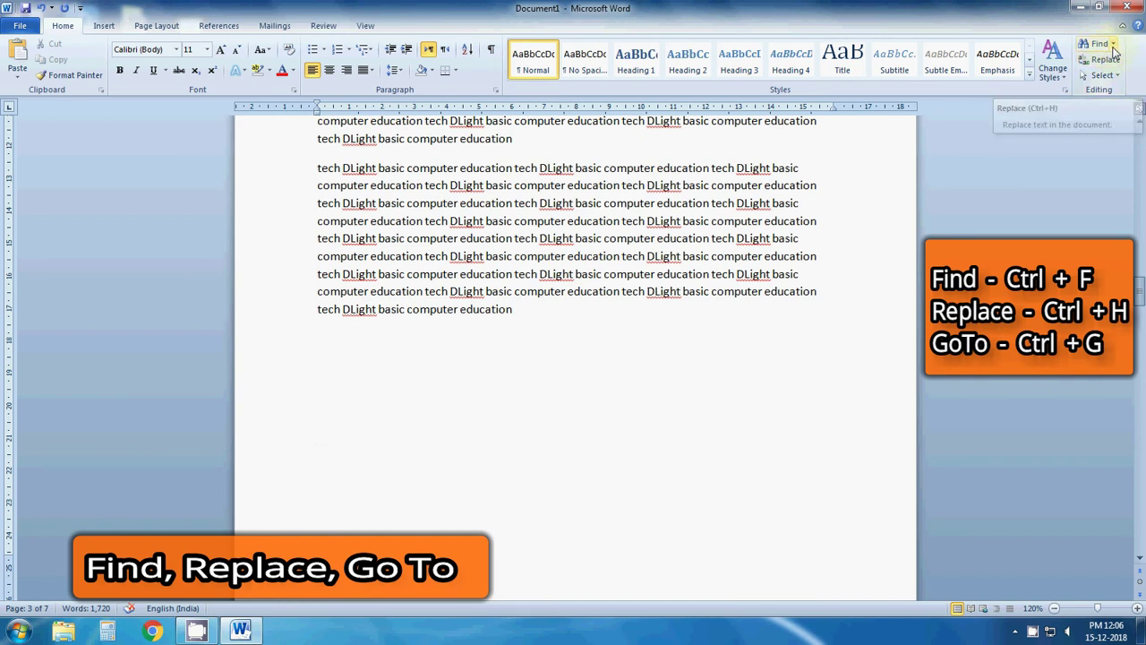
Scroll back to the top of page 1 and place the cursor after the first line
left_click(1111, 47)
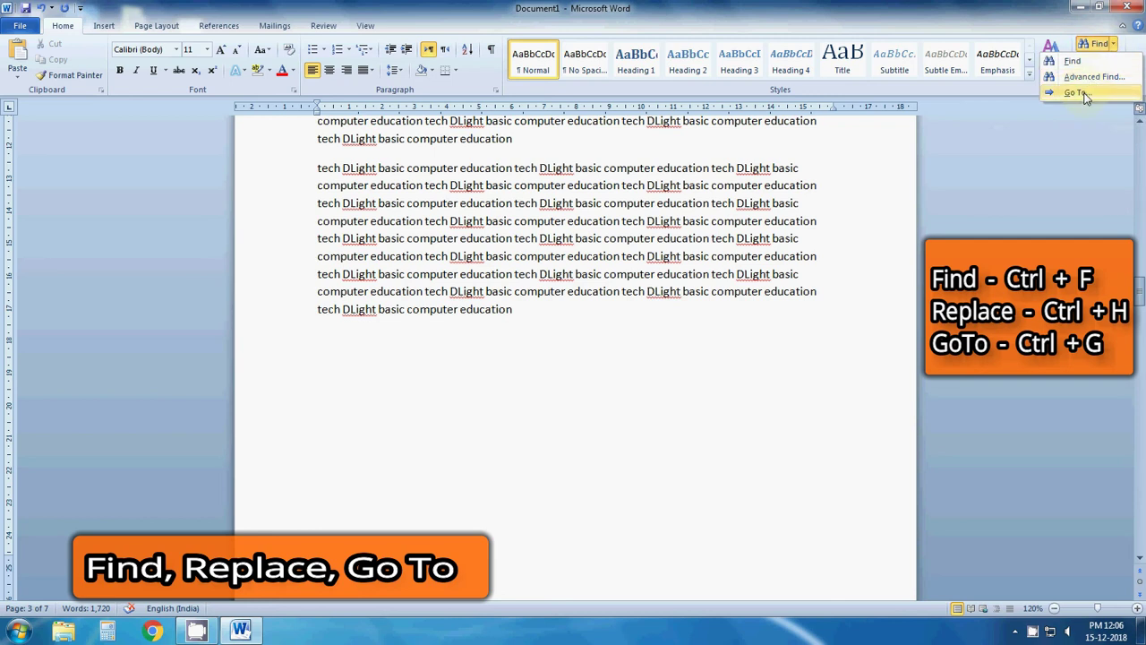
left_click(972, 99)
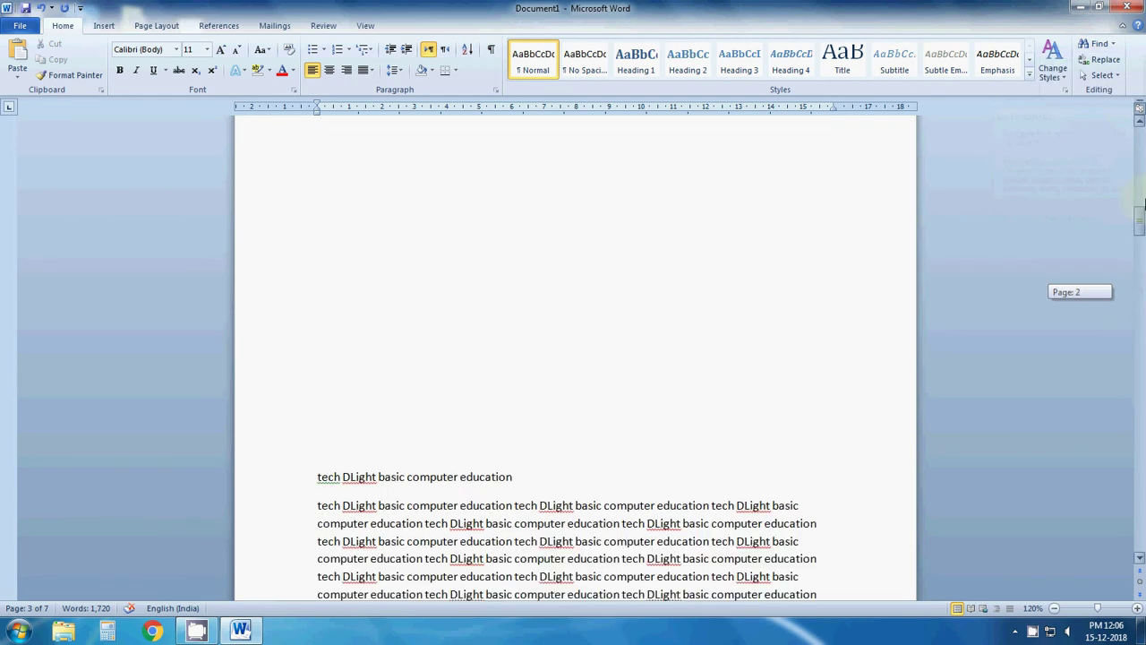
left_click_drag(1139, 273, 1140, 141)
left_click(542, 230)
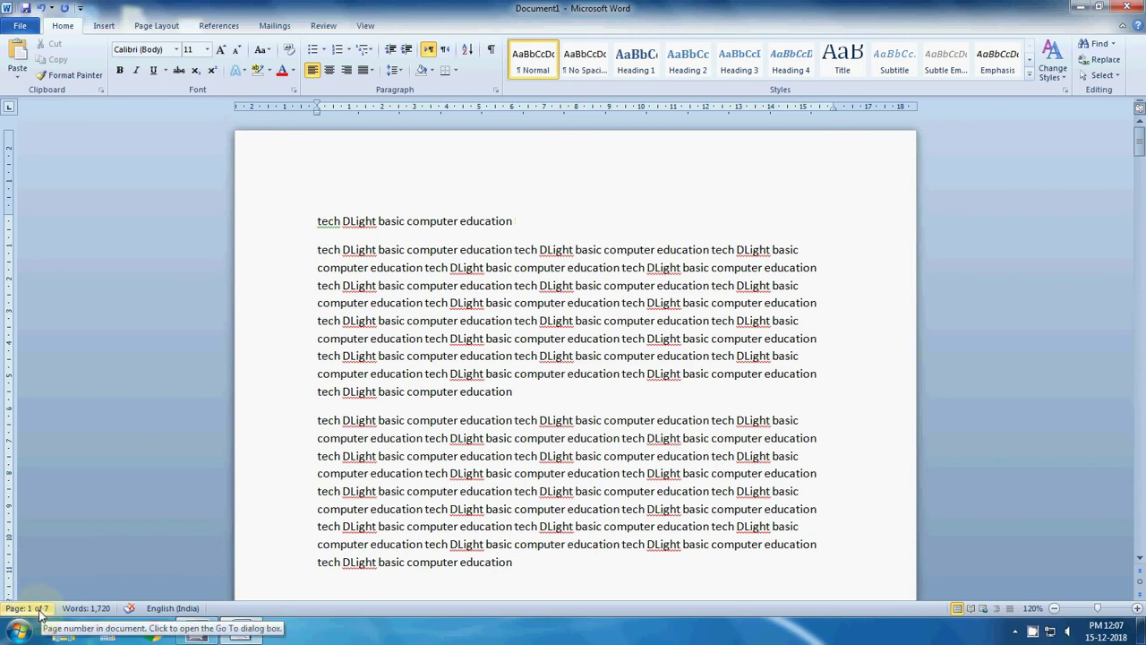
Open Find and Replace from the Page status field, review its Find, Replace and Go To tabs, then close it
left_click(39, 608)
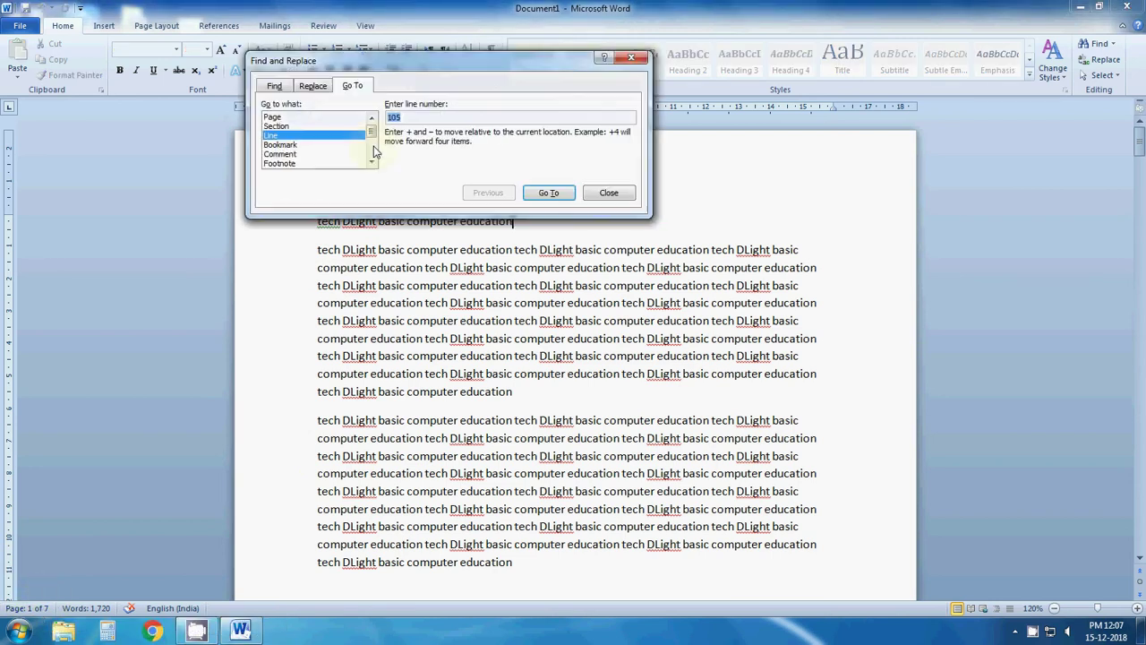
left_click(307, 86)
left_click(286, 87)
left_click(310, 87)
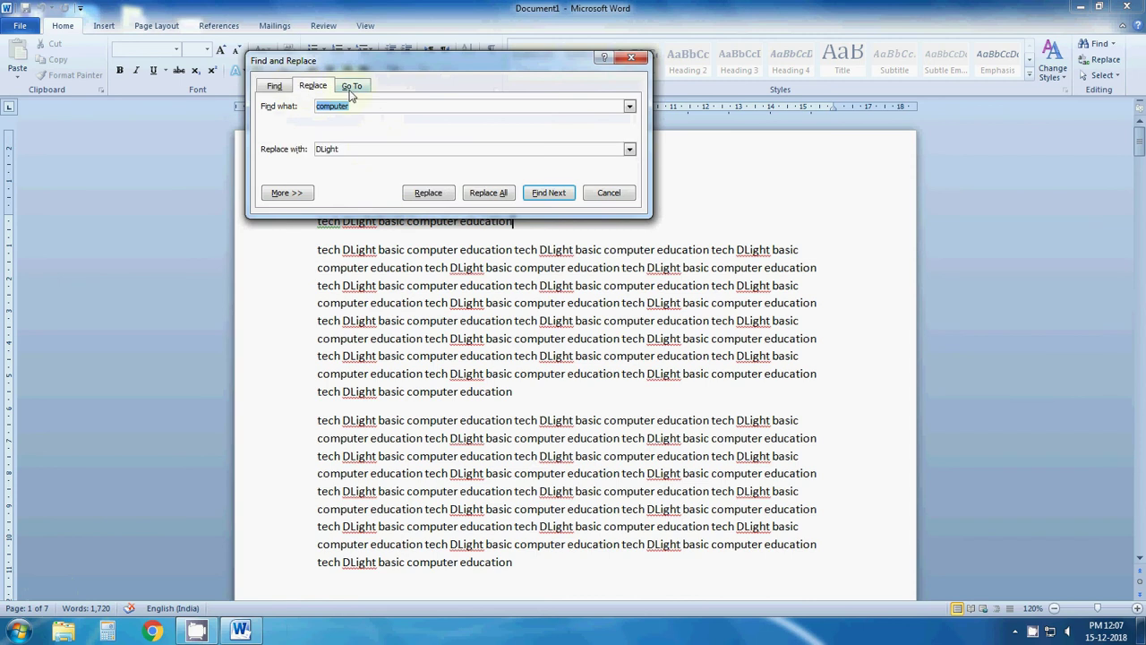
left_click(352, 89)
left_click(313, 86)
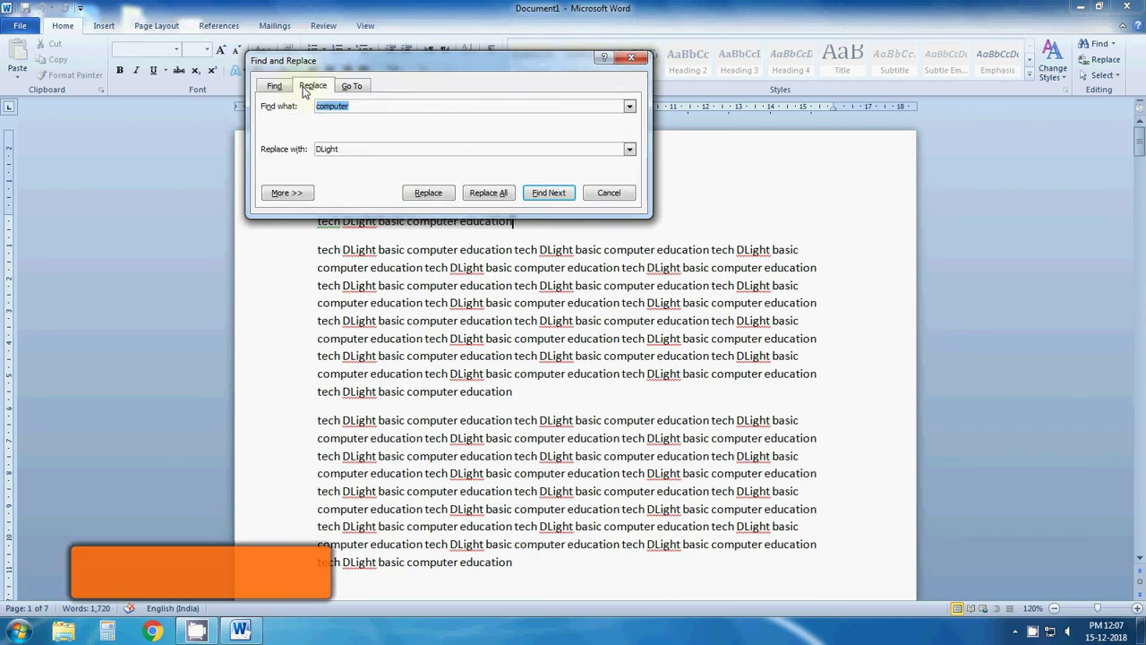
left_click(352, 86)
left_click(632, 59)
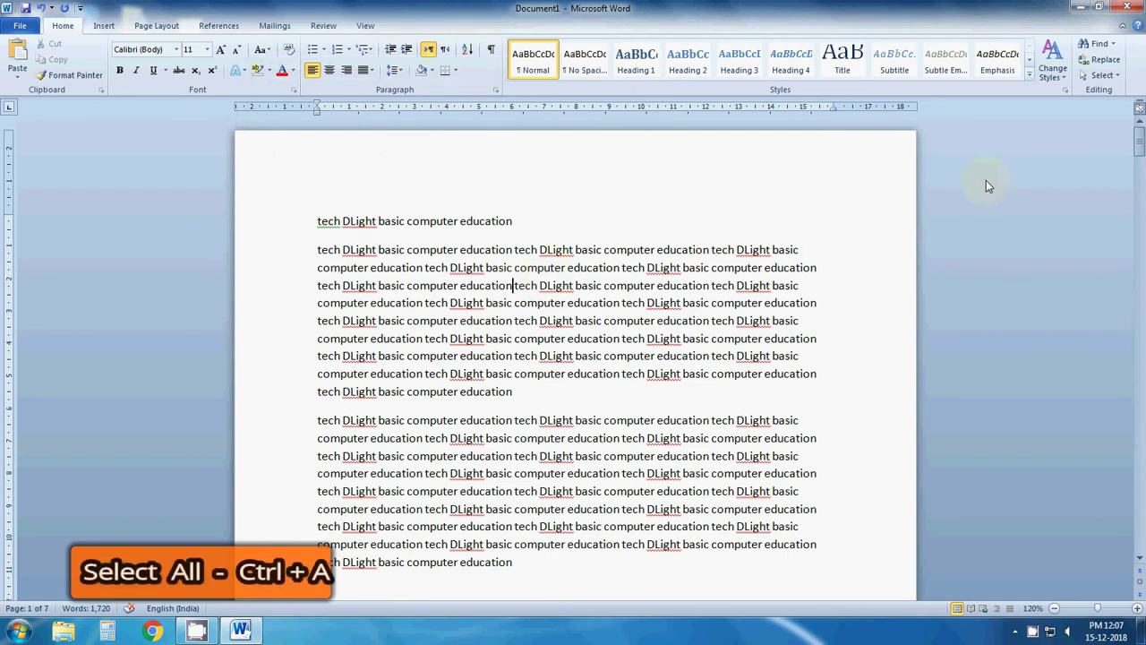
left_click(1103, 75)
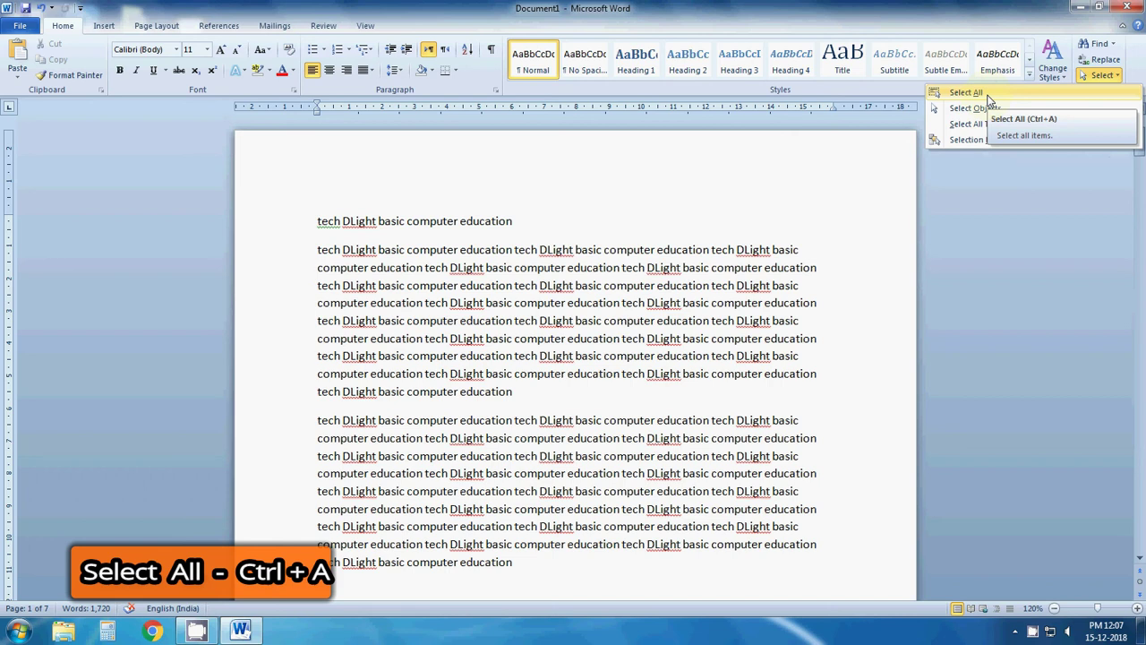
left_click(988, 97)
mouse_move(1141, 143)
left_mouse_down()
mouse_move(1131, 233)
mouse_move(1137, 134)
left_mouse_up()
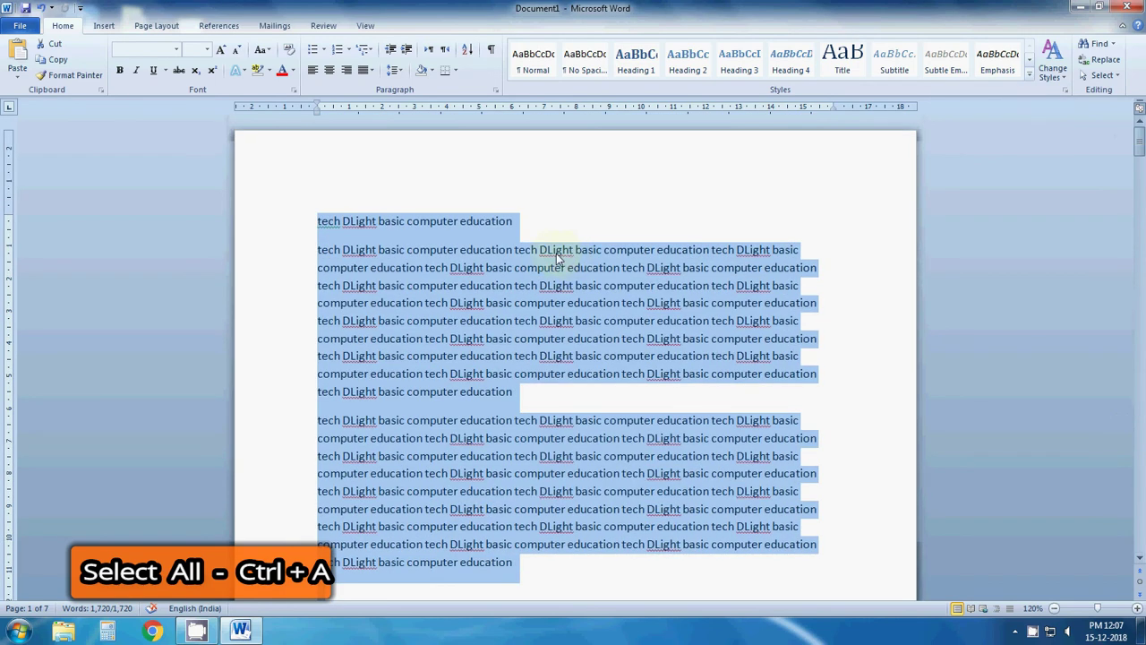
left_click(555, 249)
key("ctrl+a")
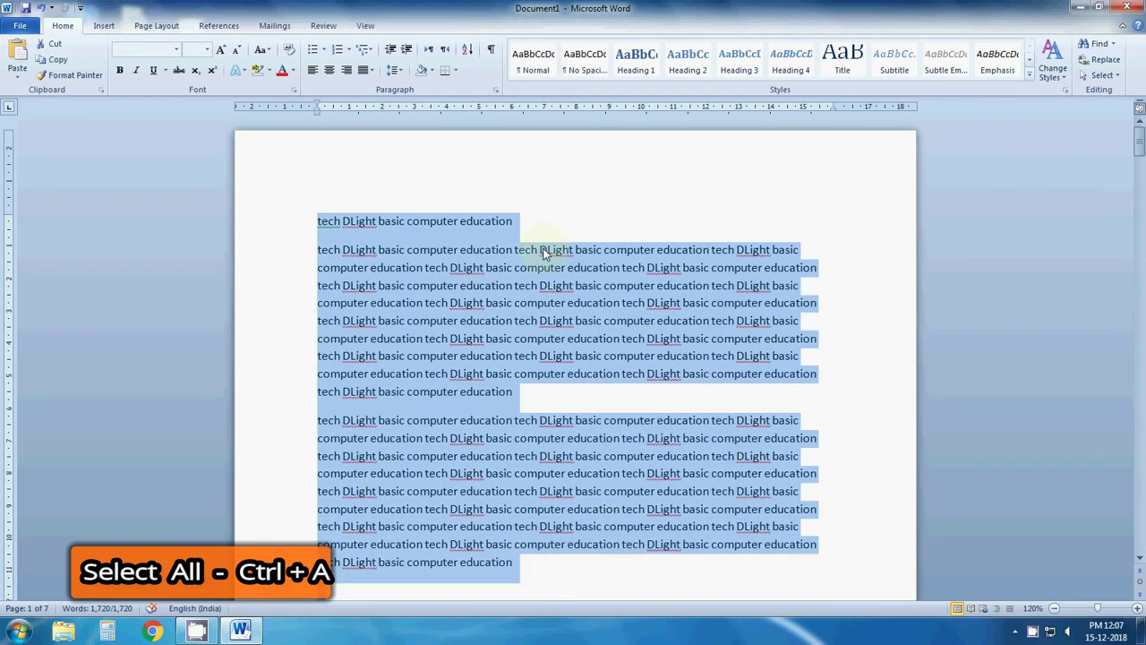
left_click(1101, 75)
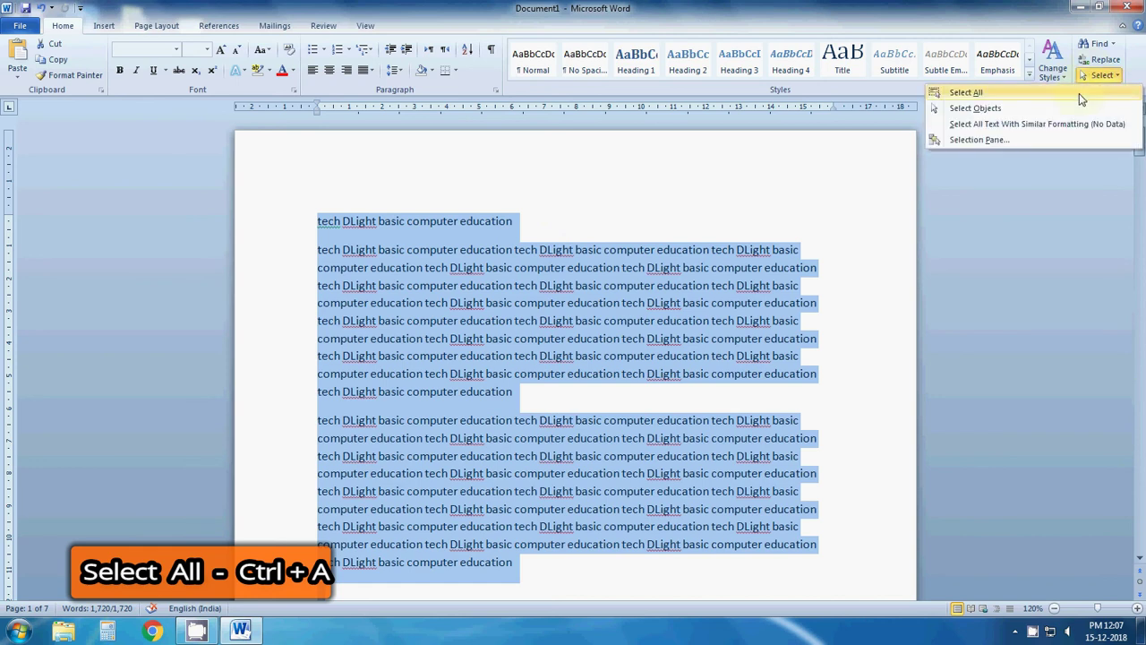
left_click(726, 258)
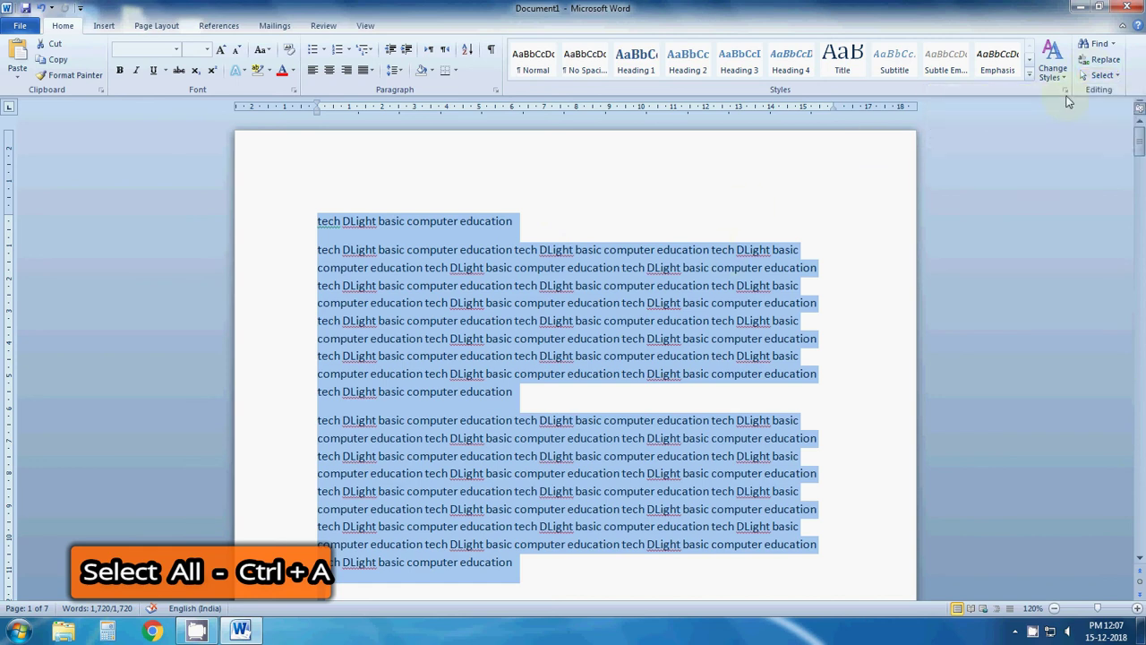
left_click(544, 337)
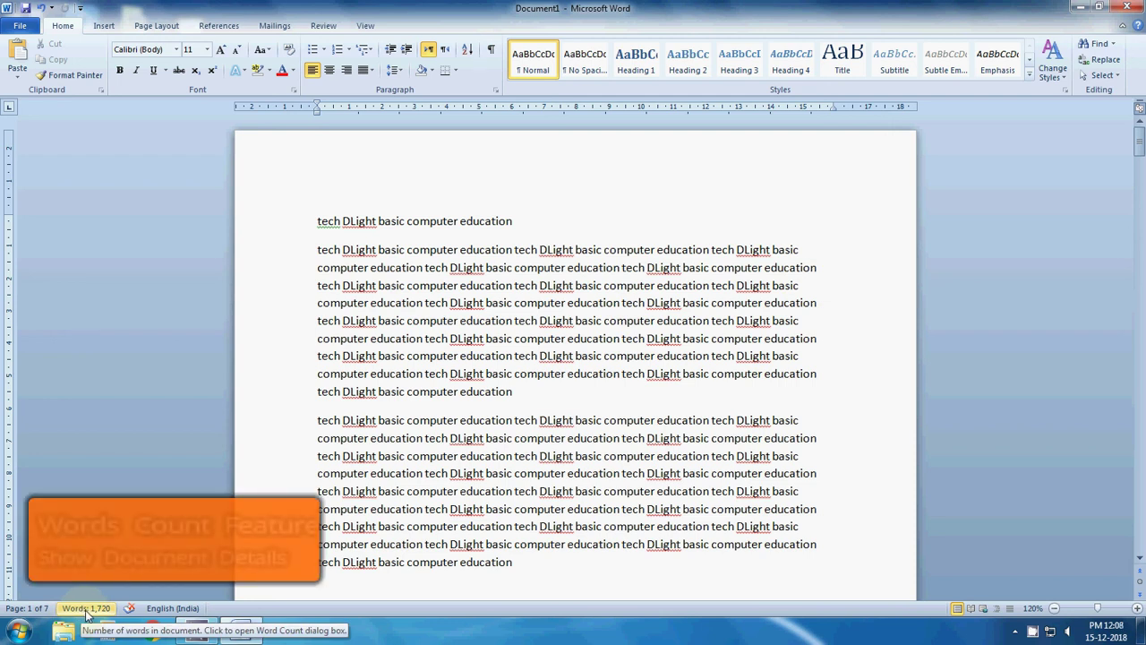
left_click(87, 609)
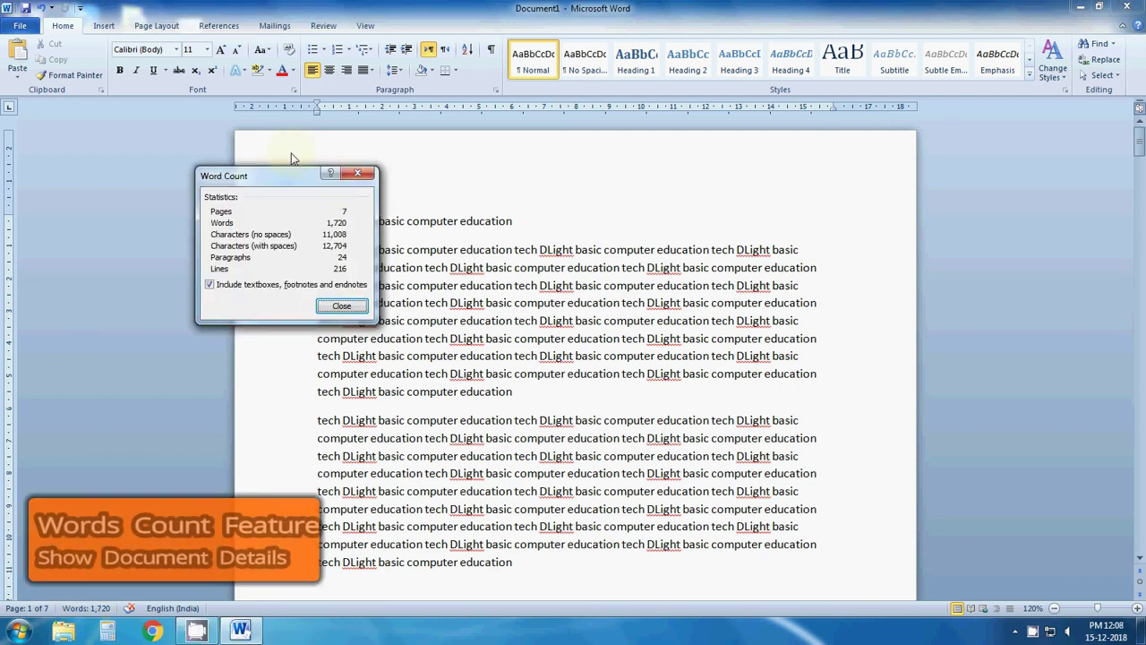
left_click_drag(275, 183, 585, 188)
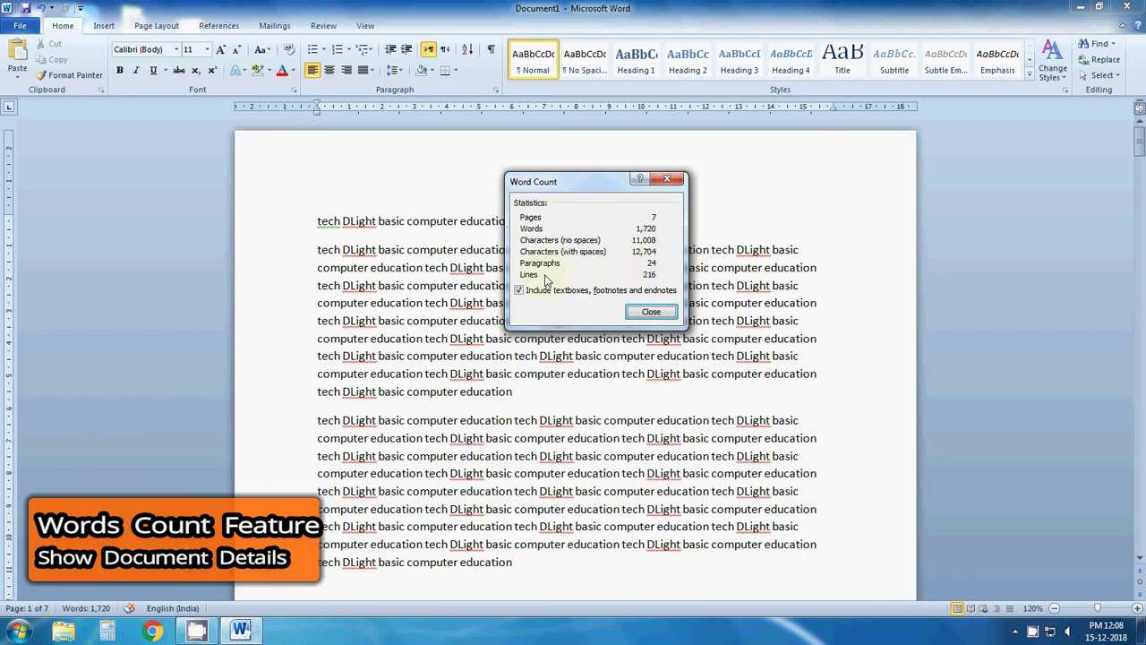
left_click(651, 313)
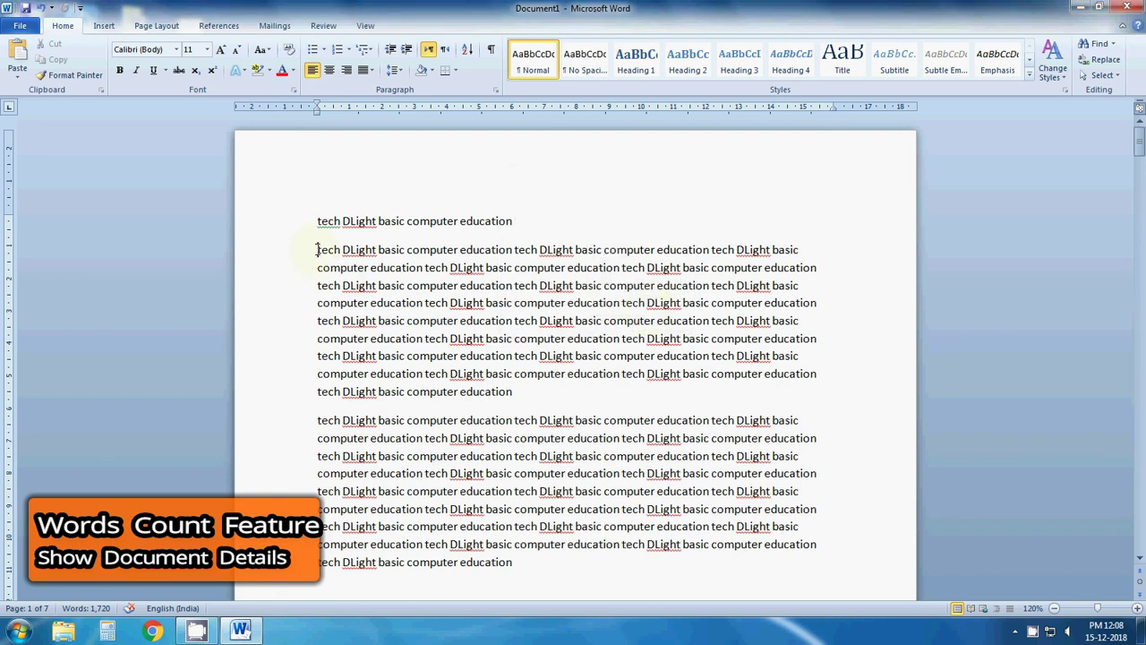
left_click_drag(318, 250, 514, 399)
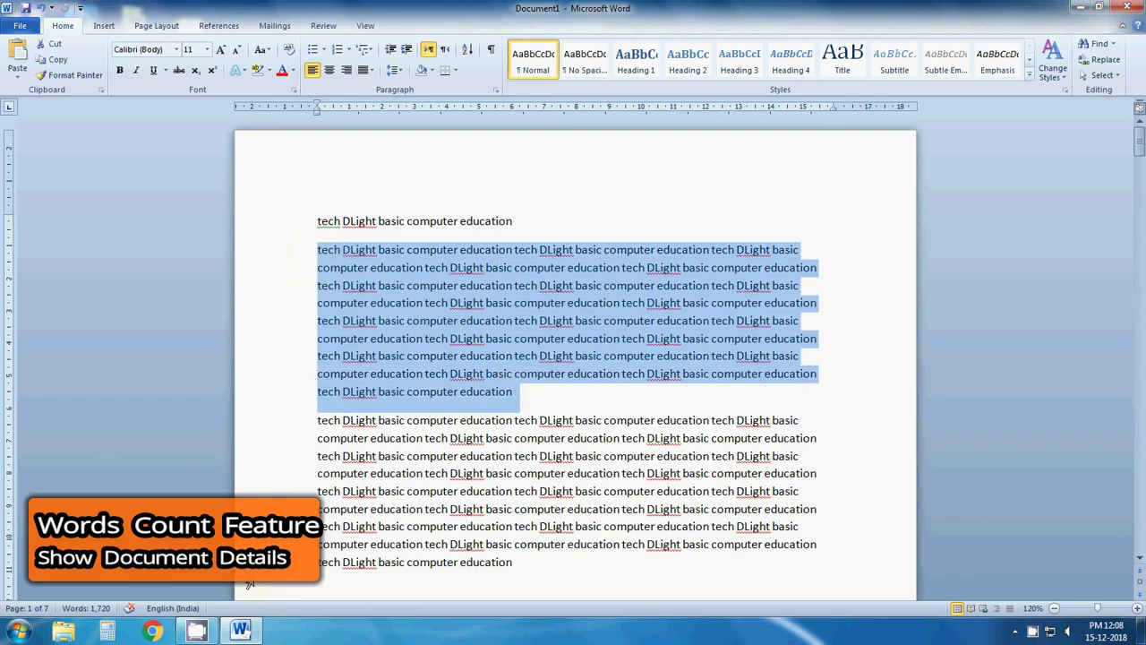
left_click(86, 608)
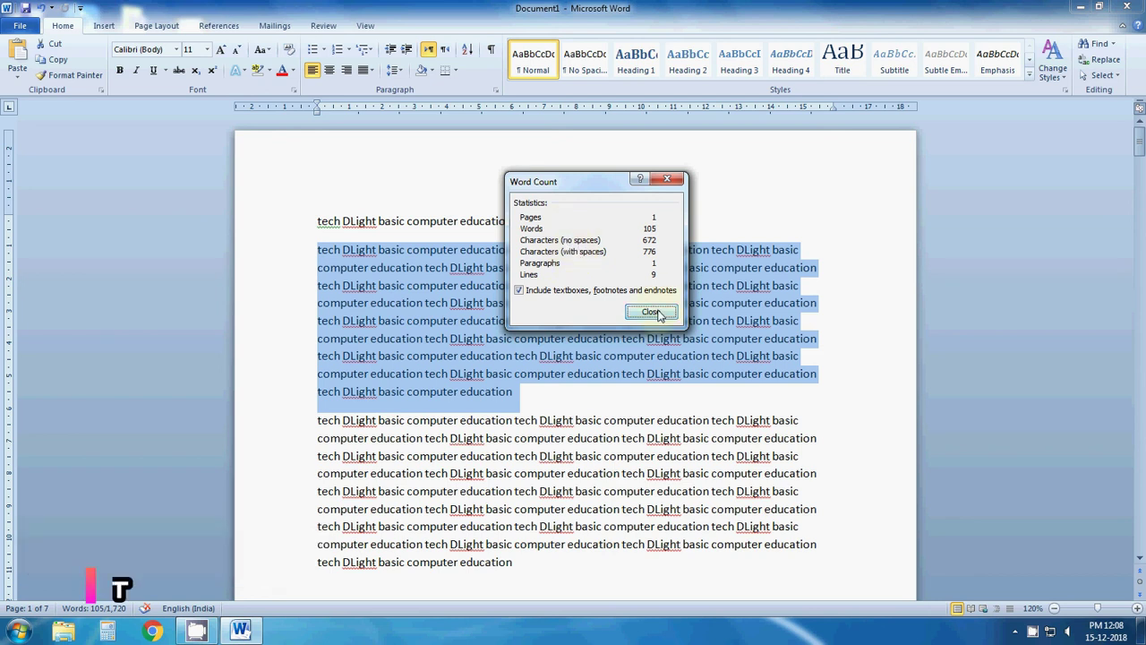
left_click(651, 312)
left_click(484, 318)
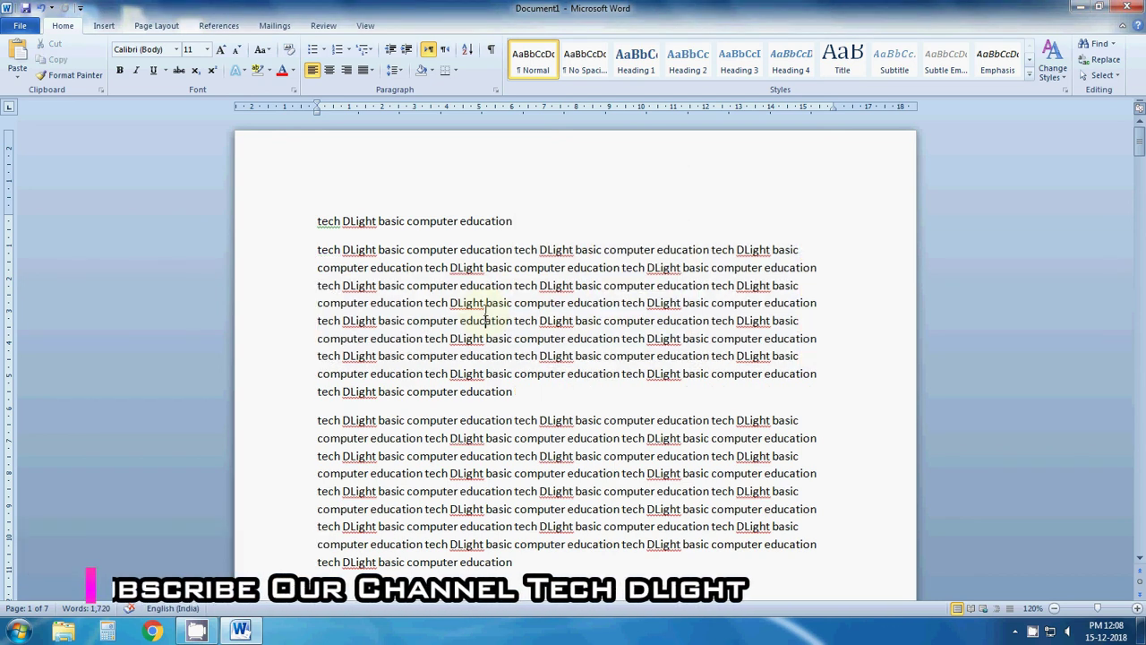